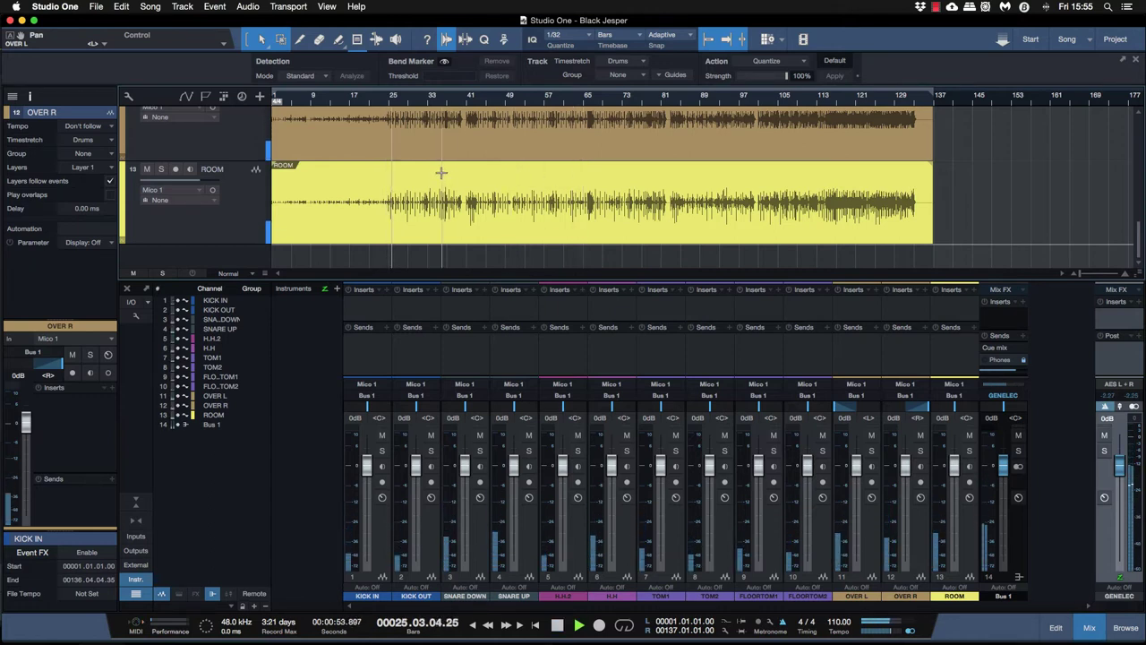
# Step: Look over the drum tracks' waveforms from KICK IN to ROOM during playback around bars 25 to 33
pyautogui.scroll(4, 448, 194)
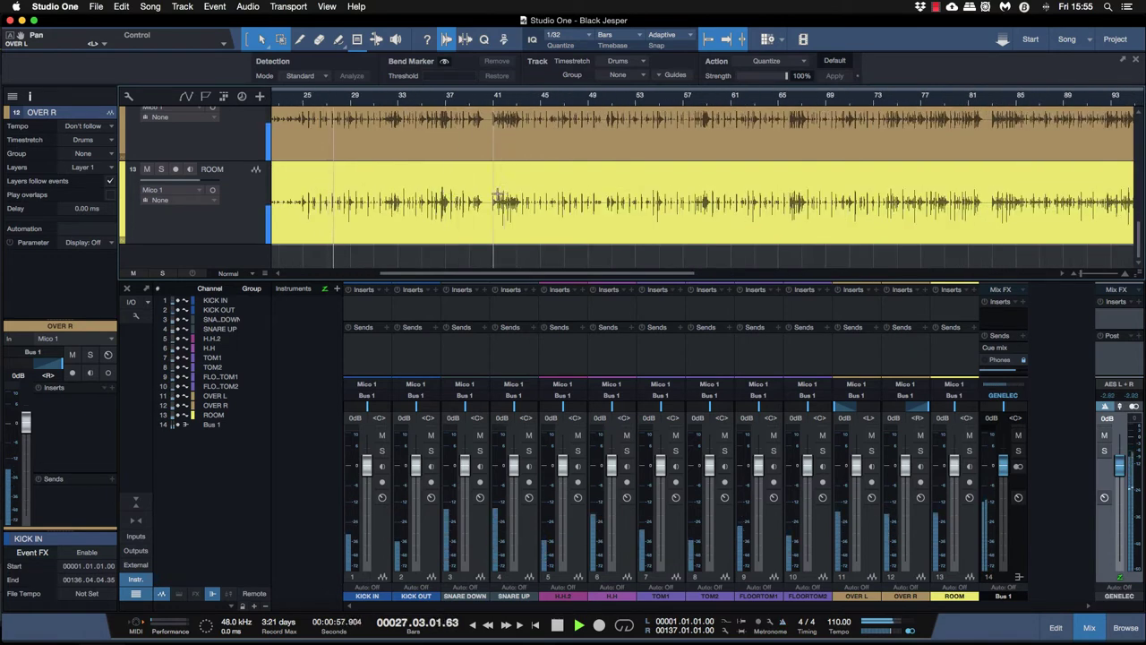
pyautogui.scroll(3, 479, 201)
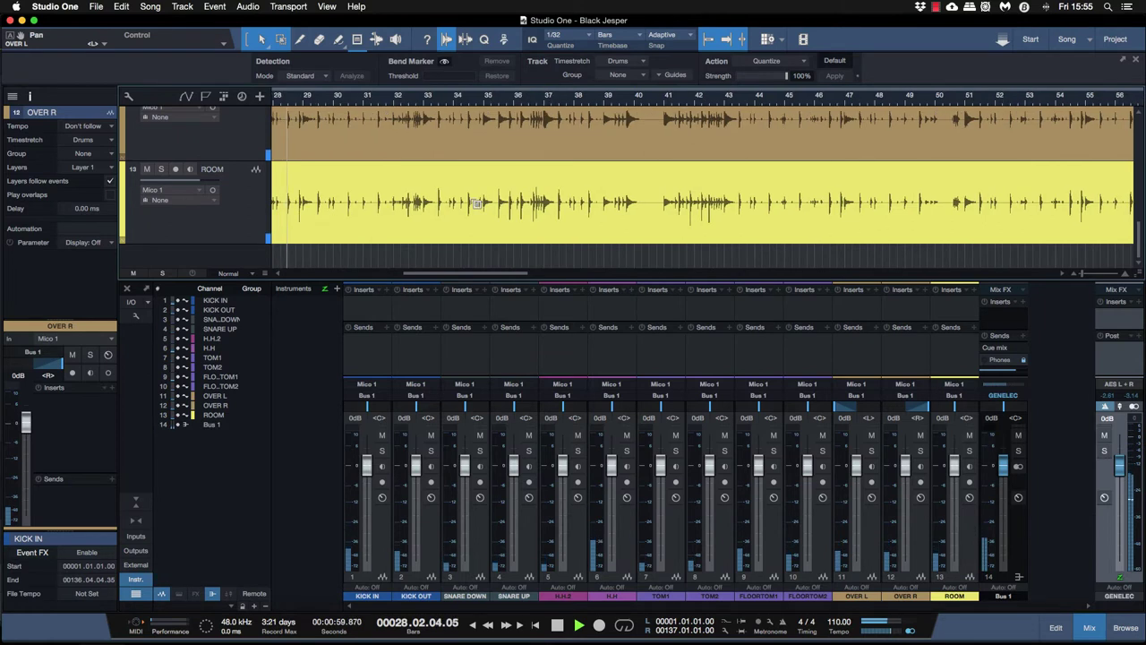
pyautogui.scroll(3, 502, 202)
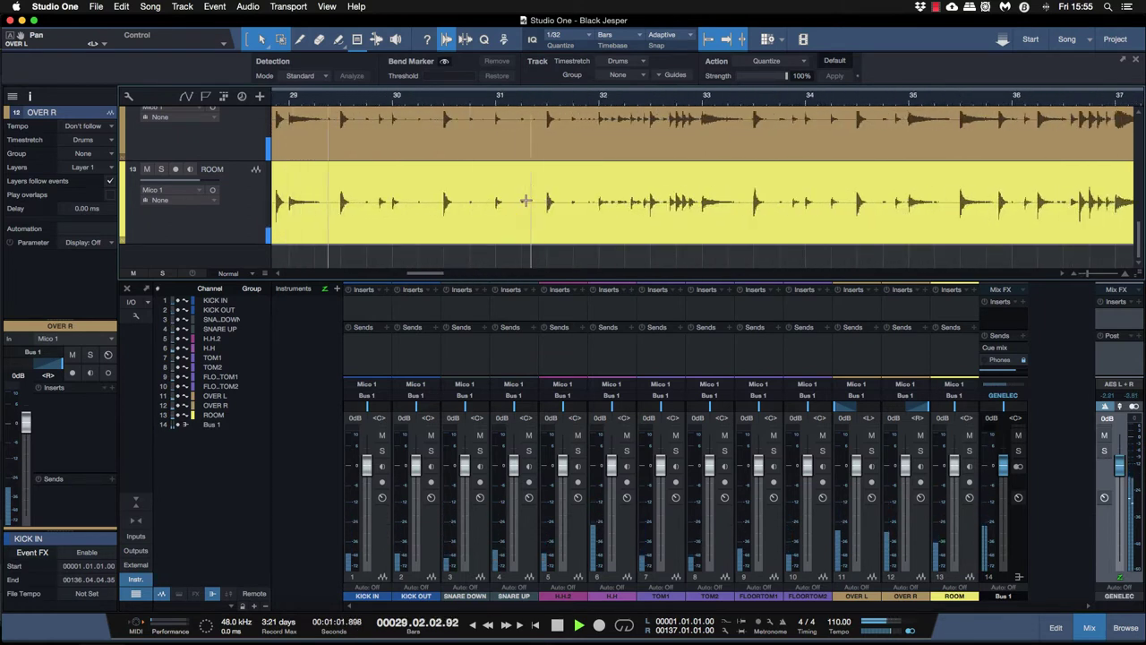
pyautogui.scroll(10, 506, 206)
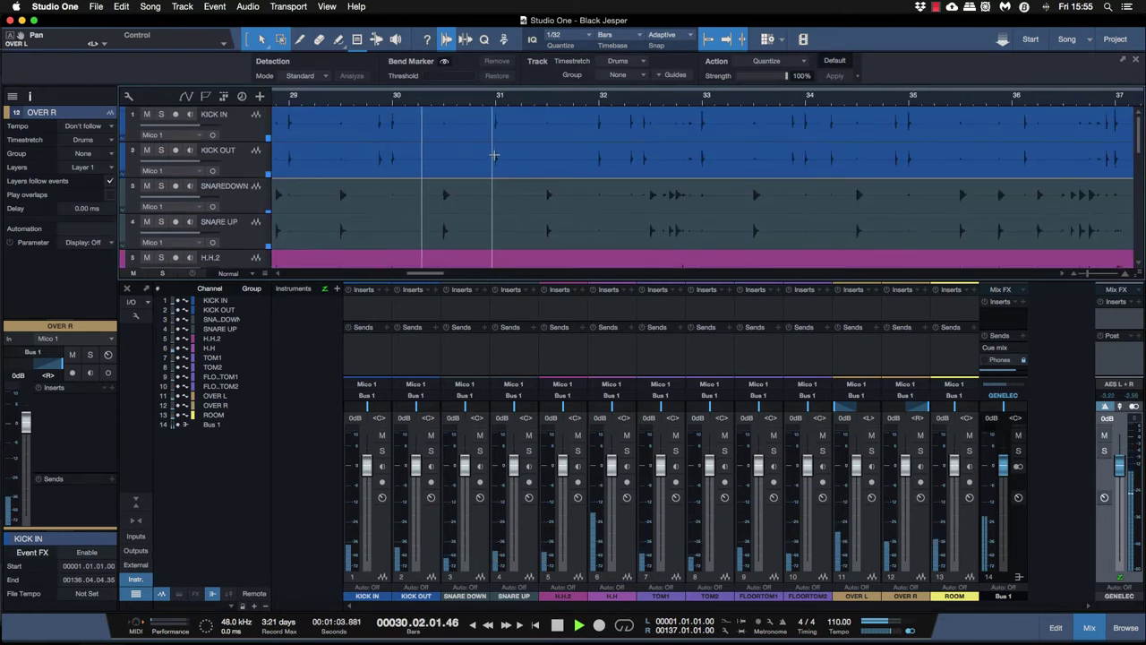
pyautogui.scroll(-8, 511, 152)
pyautogui.scroll(-5, 518, 151)
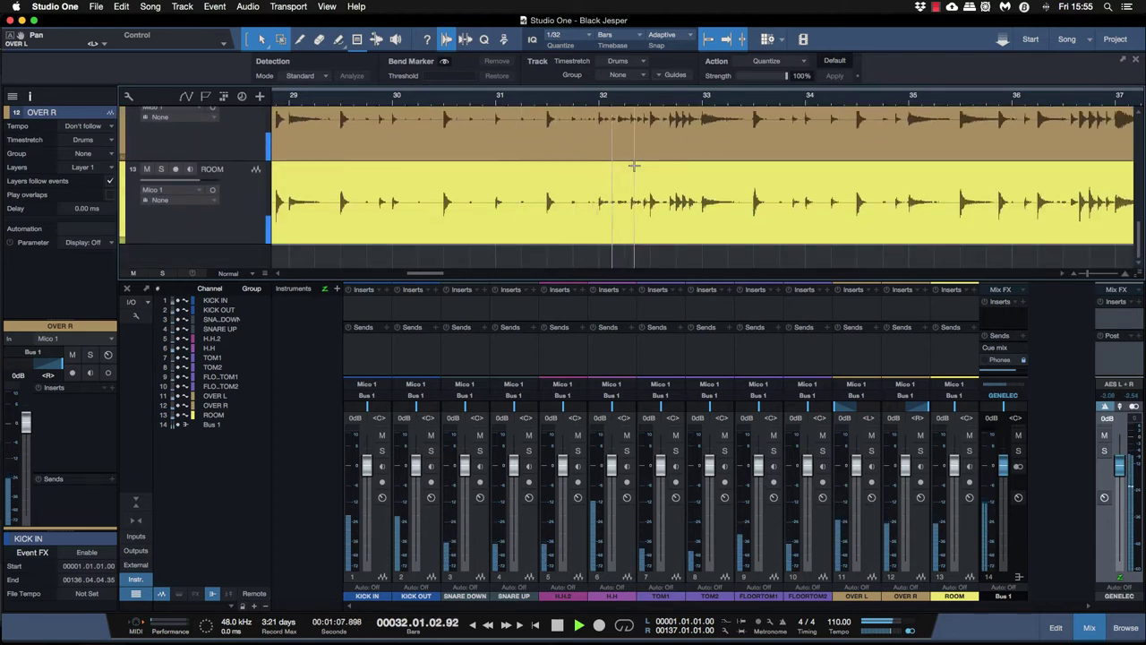
pyautogui.scroll(2, 635, 174)
pyautogui.scroll(-2, 635, 177)
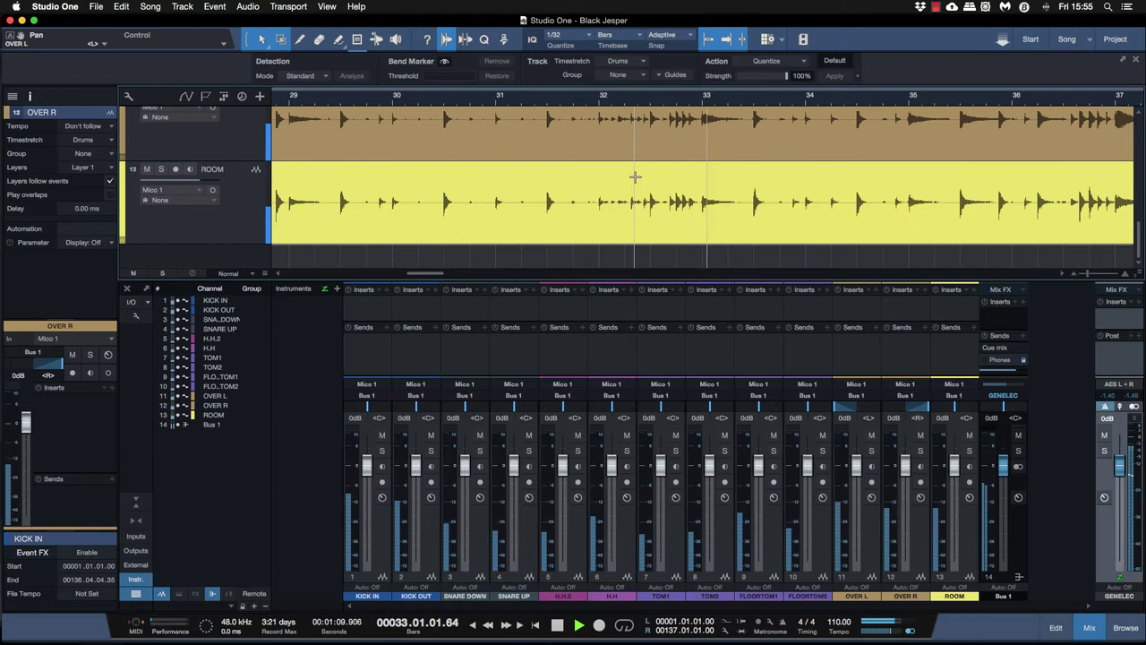
pyautogui.scroll(1, 635, 177)
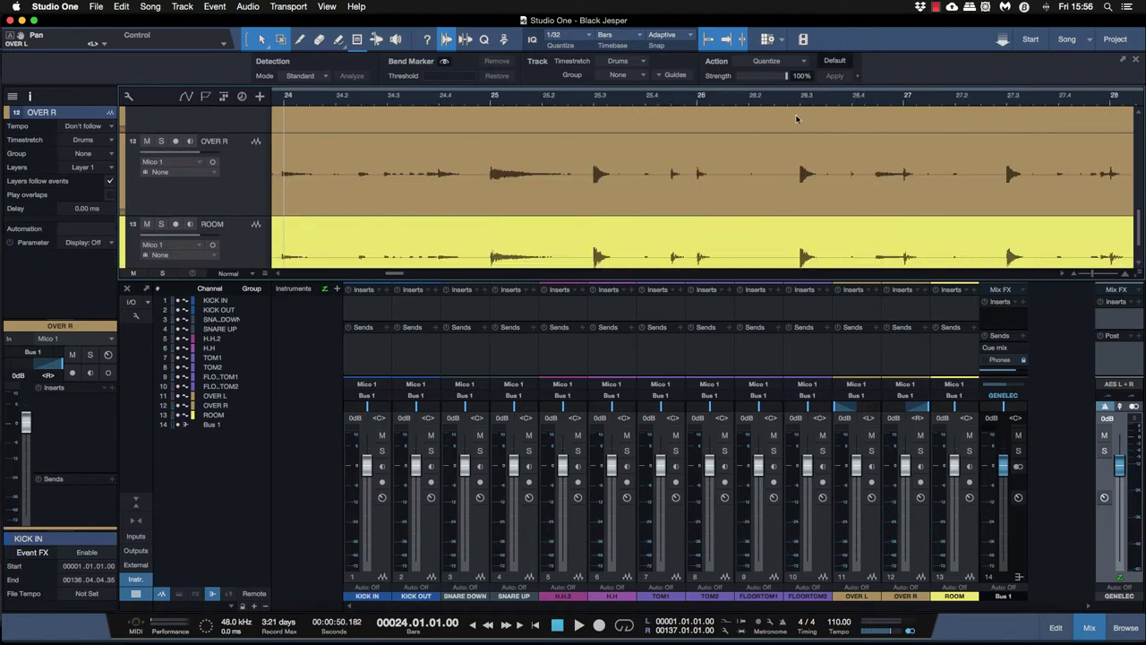
# Step: Place the playhead on the snare hit at 26.3 and magnify its waveform closely
pyautogui.click(795, 99)
pyautogui.press('e')
pyautogui.press('e')
pyautogui.press('e')
pyautogui.scroll(10, 899, 157)
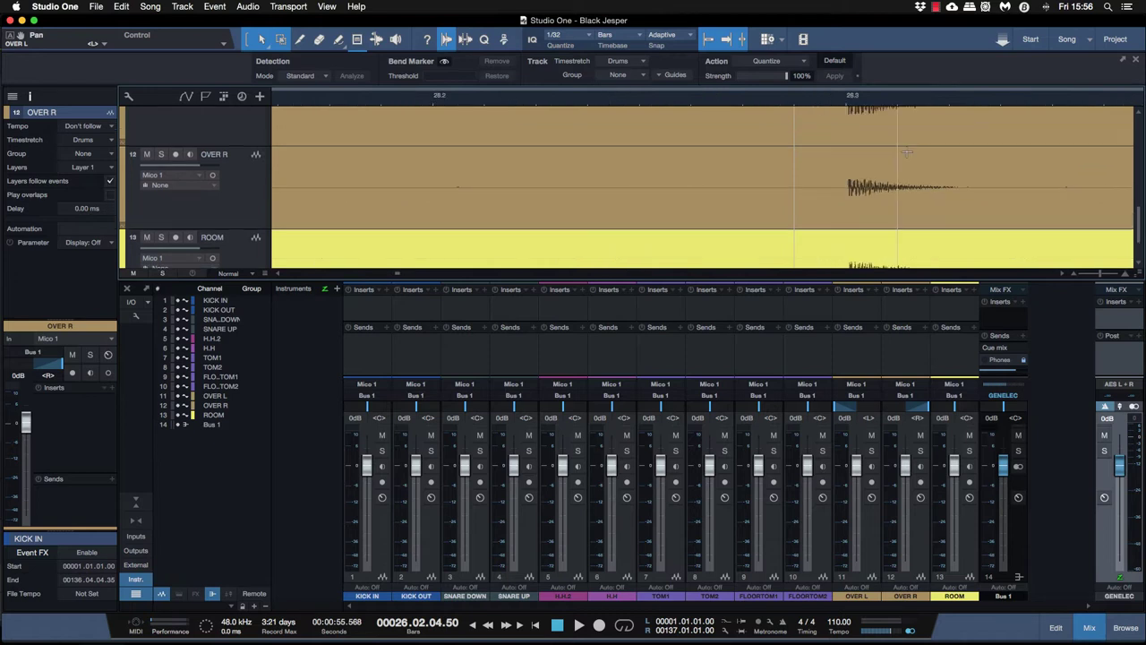
pyautogui.scroll(-6, 900, 179)
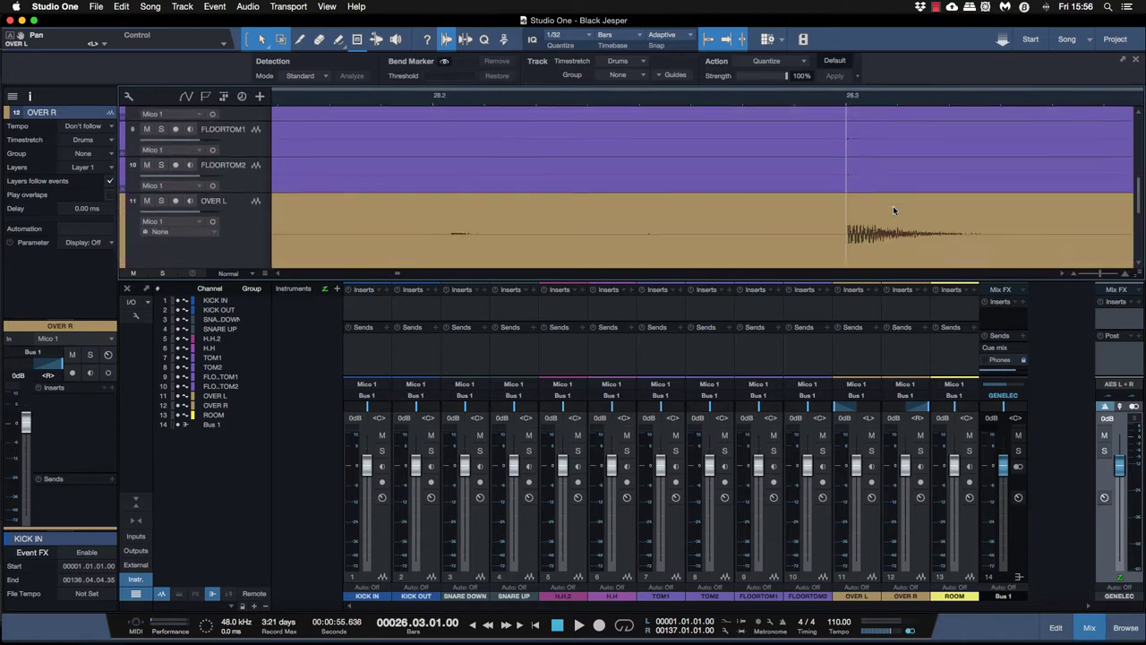
pyautogui.press('e')
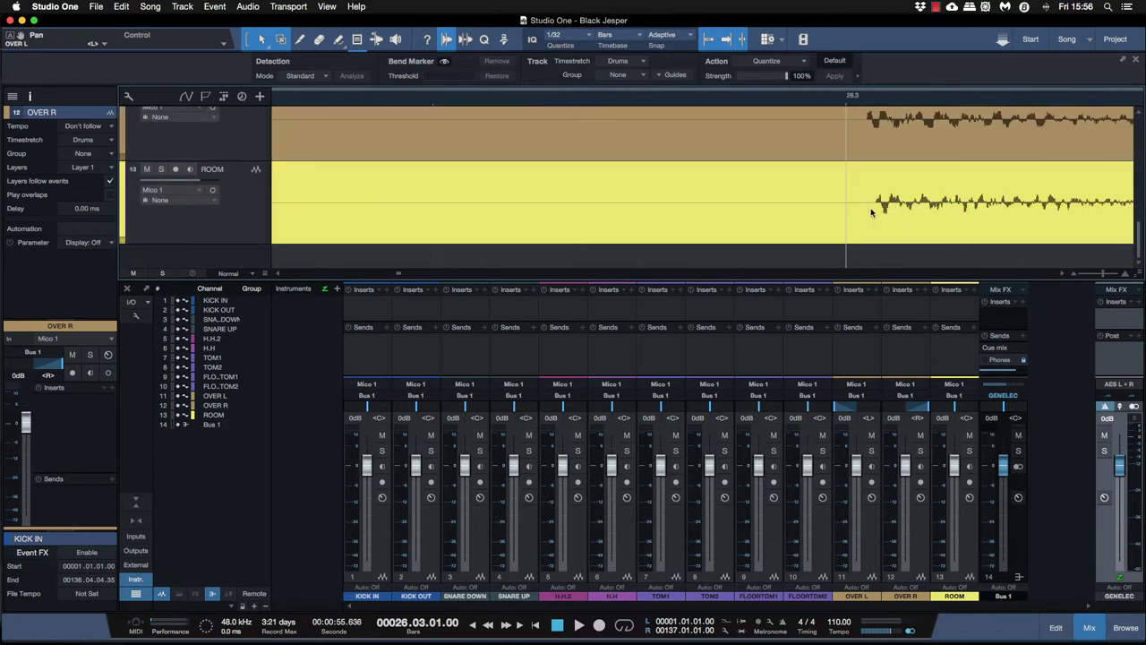
# Step: Compare where the hit at 26.3 starts on the snare, hi-hat, tom, overhead and room tracks
pyautogui.scroll(6, 865, 208)
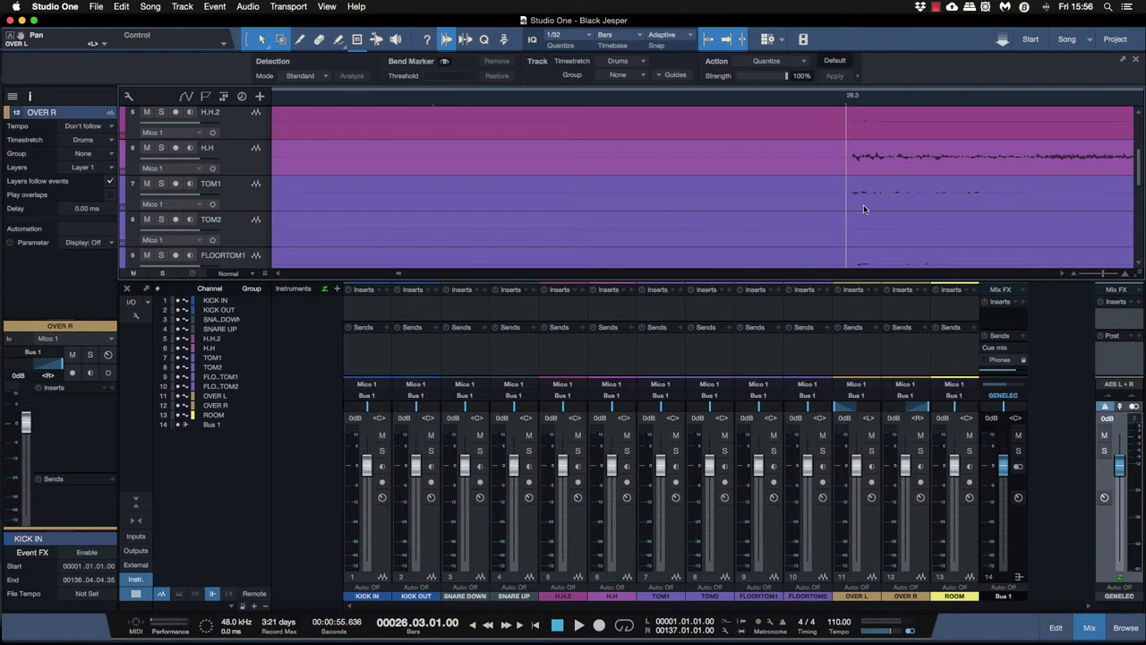
pyautogui.scroll(4, 864, 209)
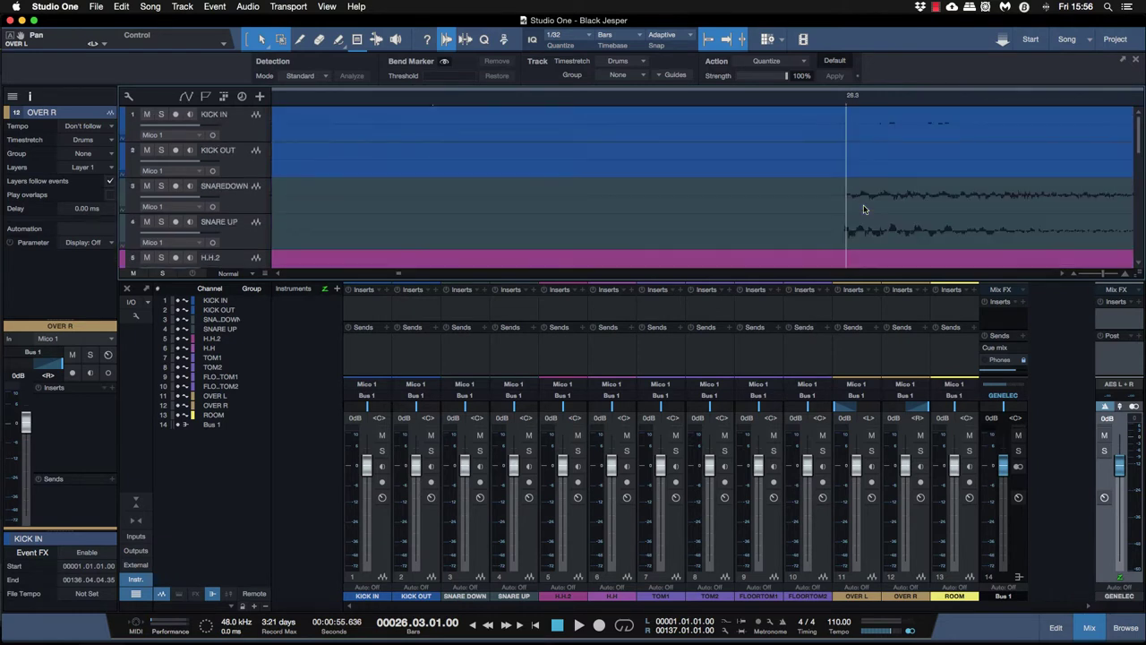
pyautogui.scroll(-10, 860, 200)
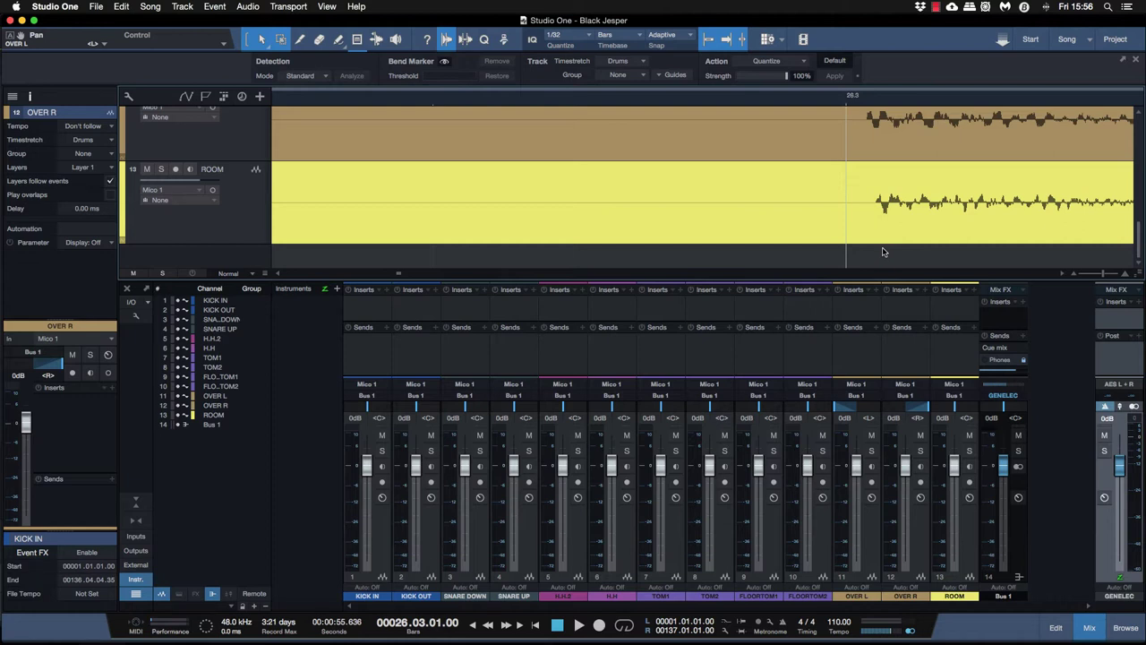
pyautogui.scroll(5, 882, 251)
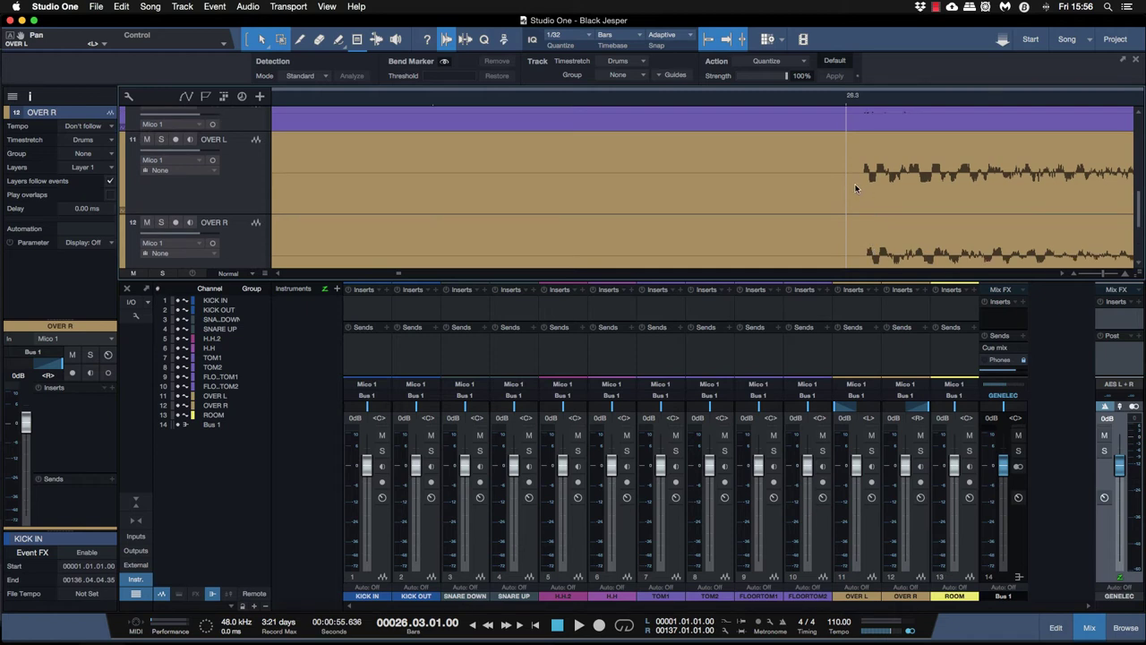
pyautogui.scroll(-3, 856, 188)
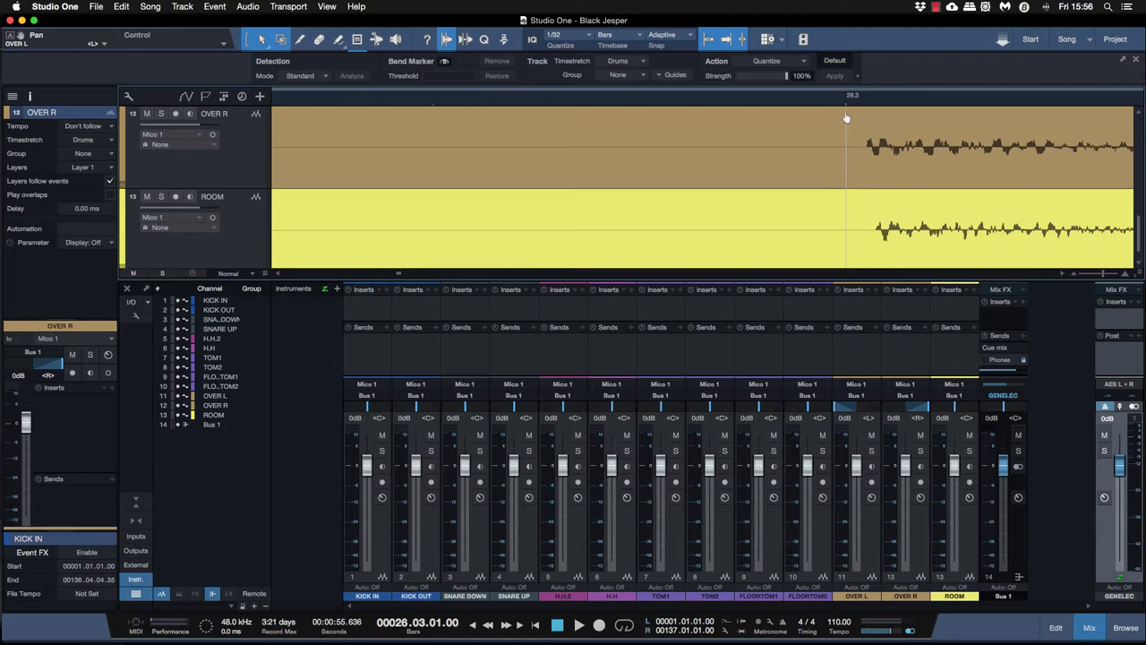
pyautogui.scroll(5, 852, 180)
pyautogui.scroll(-5, 852, 182)
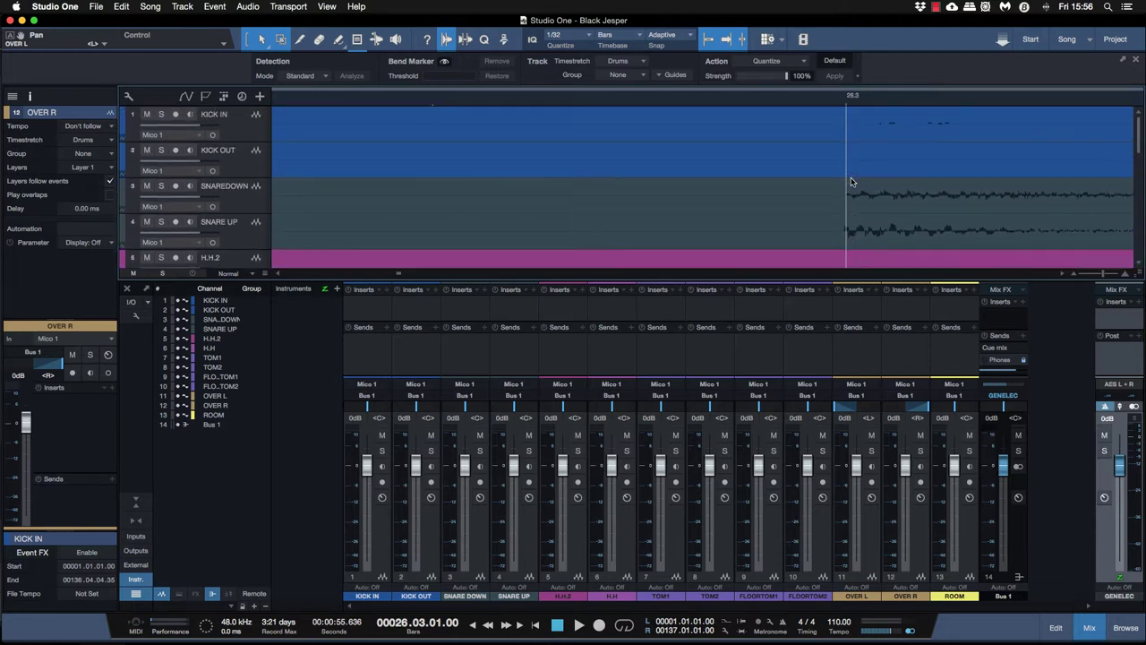
pyautogui.scroll(-10, 852, 182)
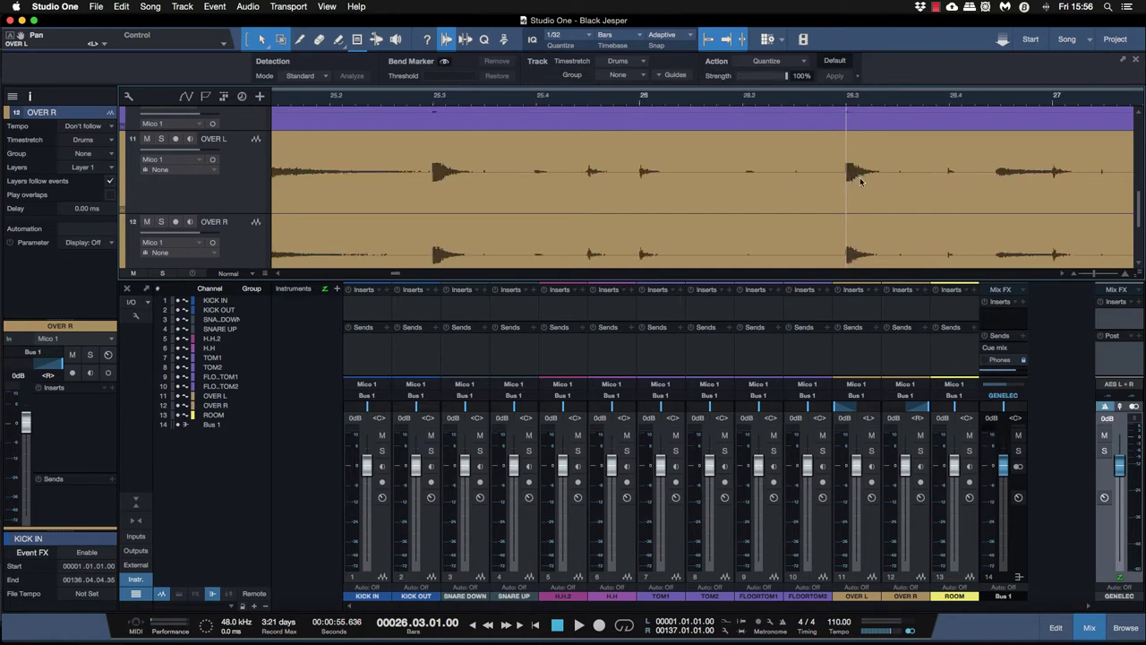
pyautogui.scroll(-3, 860, 182)
pyautogui.scroll(-5, 873, 182)
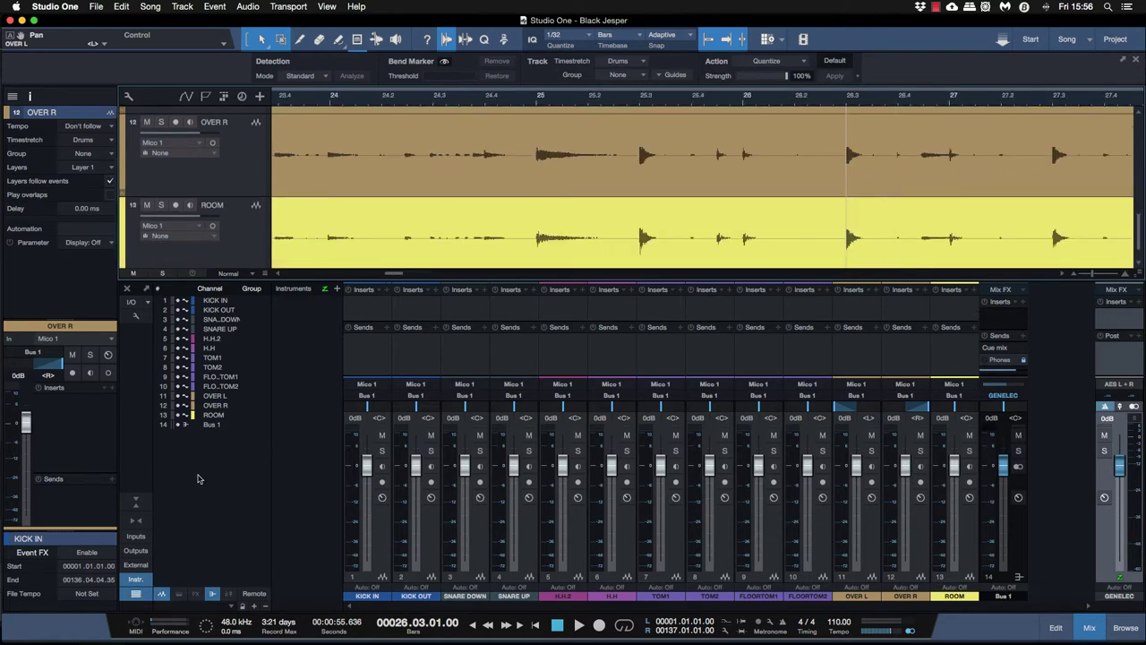
# Step: Hide the mixer console and toggle the Audio Bend controls off and back on
pyautogui.press('F3')
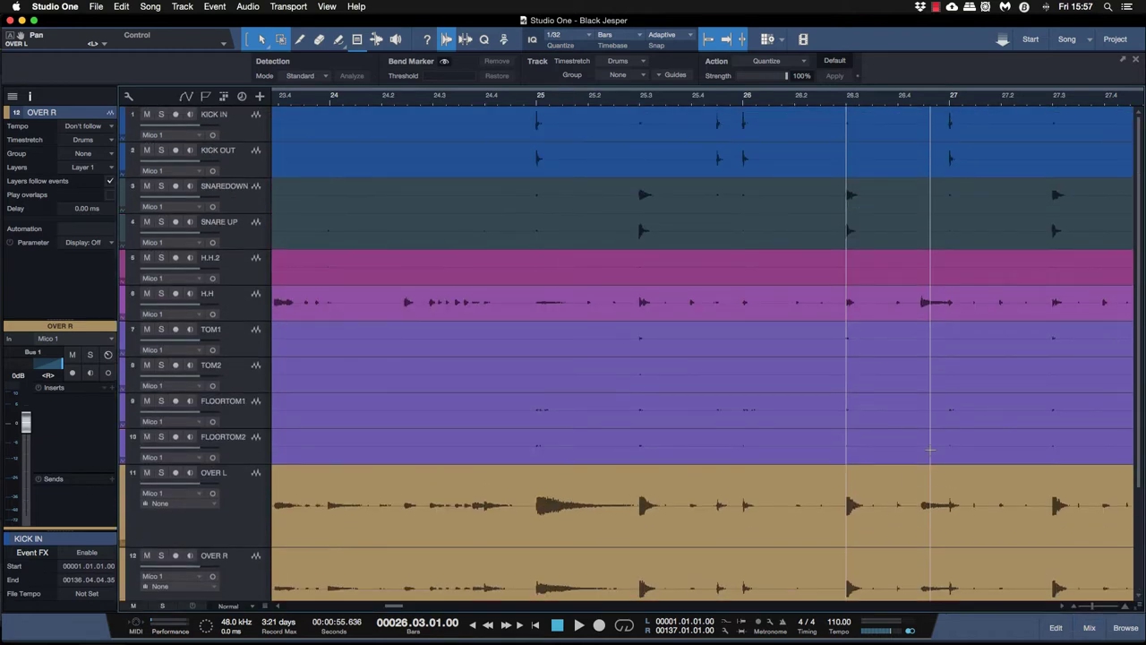
pyautogui.scroll(5, 931, 450)
pyautogui.click(445, 39)
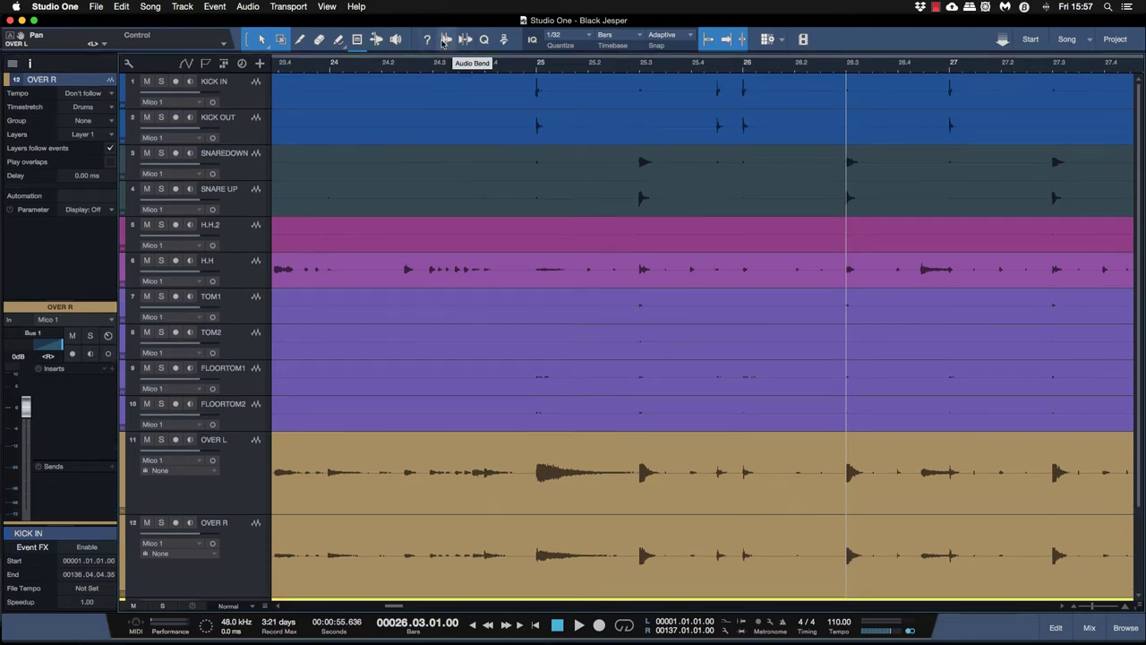
pyautogui.click(445, 40)
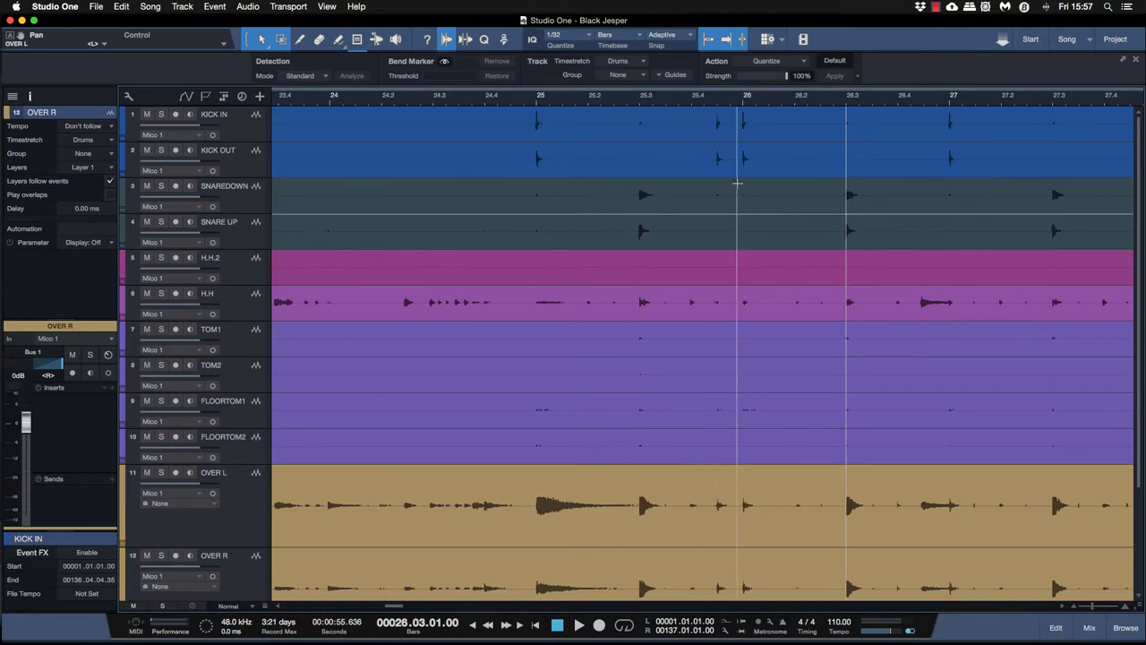
pyautogui.click(759, 233)
pyautogui.click(755, 199)
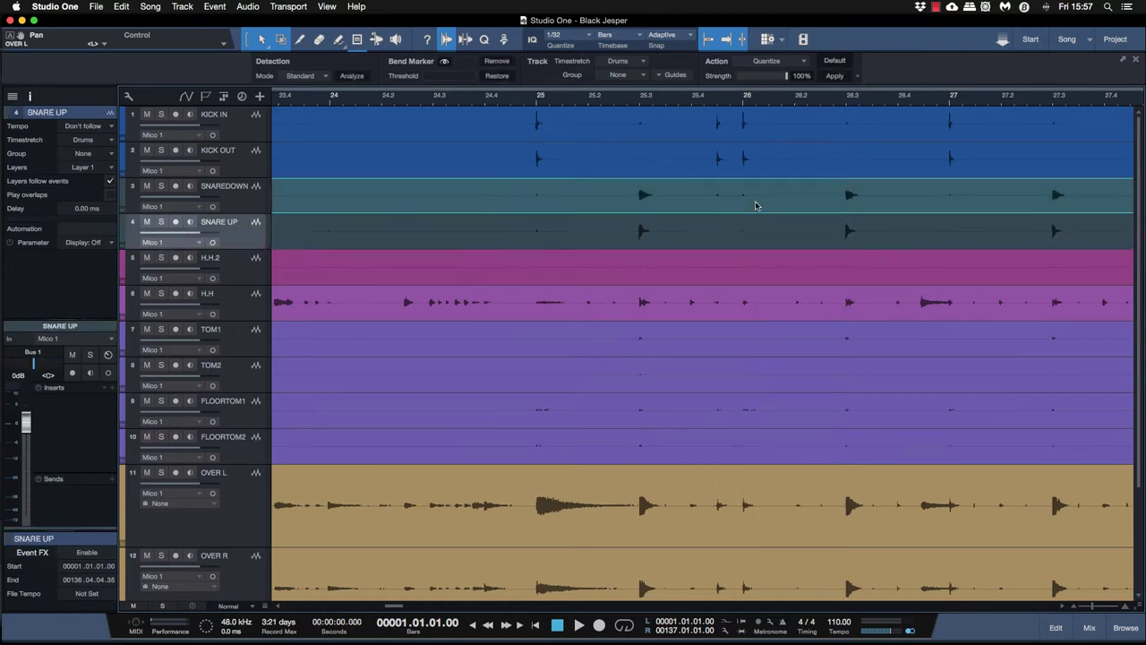
pyautogui.click(754, 175)
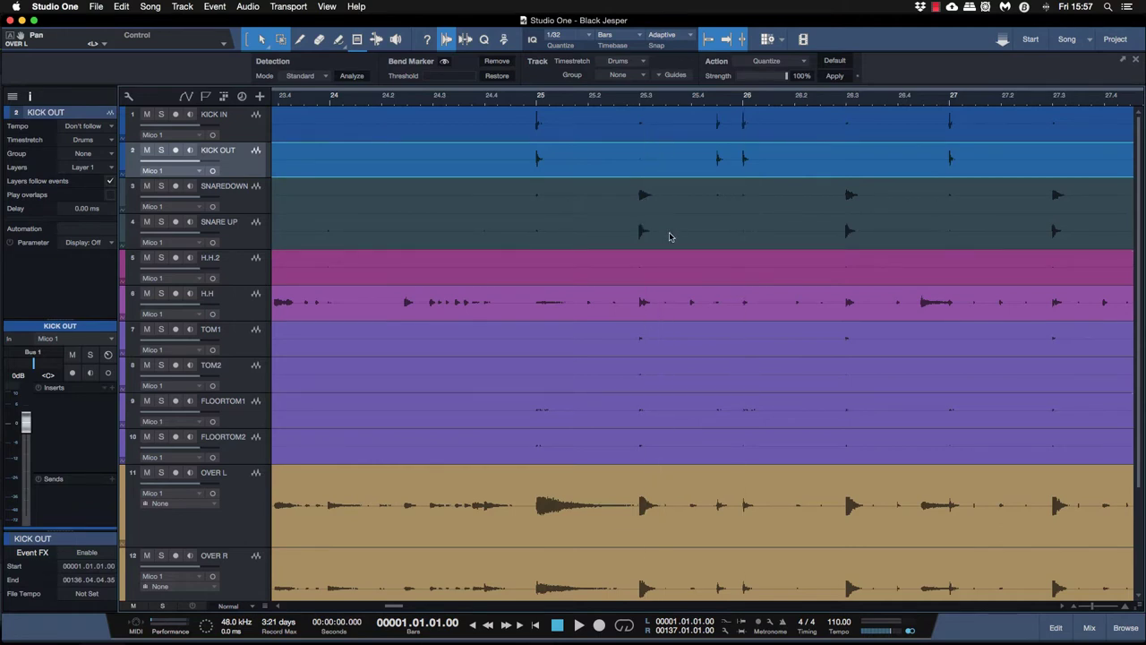
# Step: Analyze the KICK IN event for transients in Standard detection mode, with the first kick at bar 25 in view
pyautogui.press('w')
pyautogui.press('w')
pyautogui.press('w')
pyautogui.press('w')
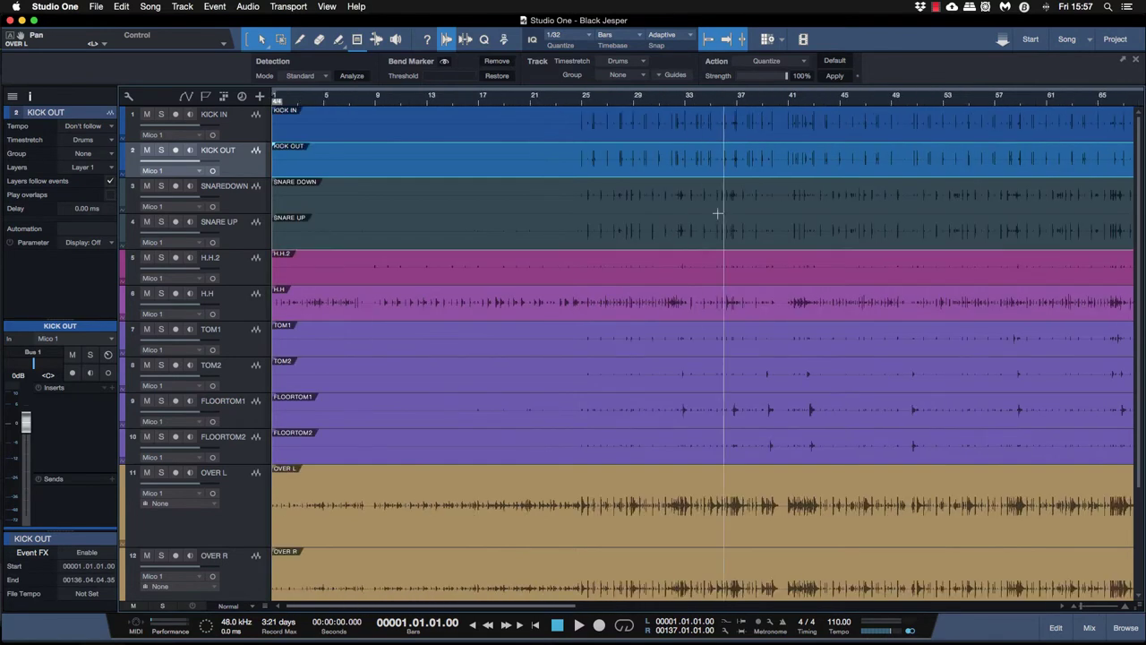
pyautogui.click(621, 136)
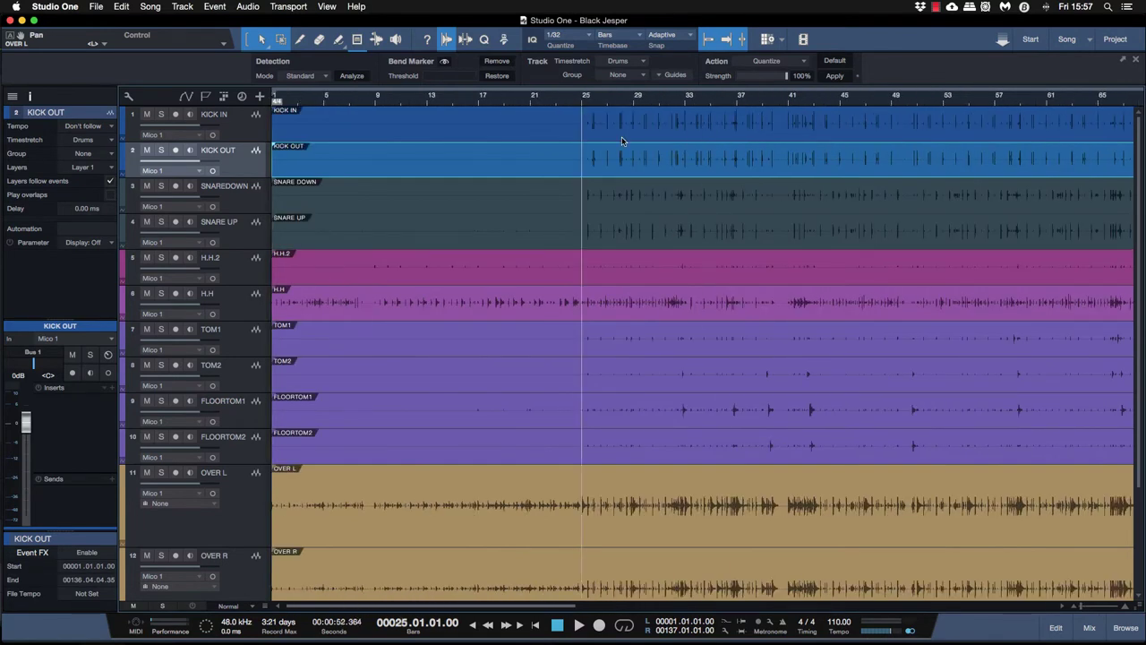
pyautogui.press('e')
pyautogui.press('e')
pyautogui.press('e')
pyautogui.press('e')
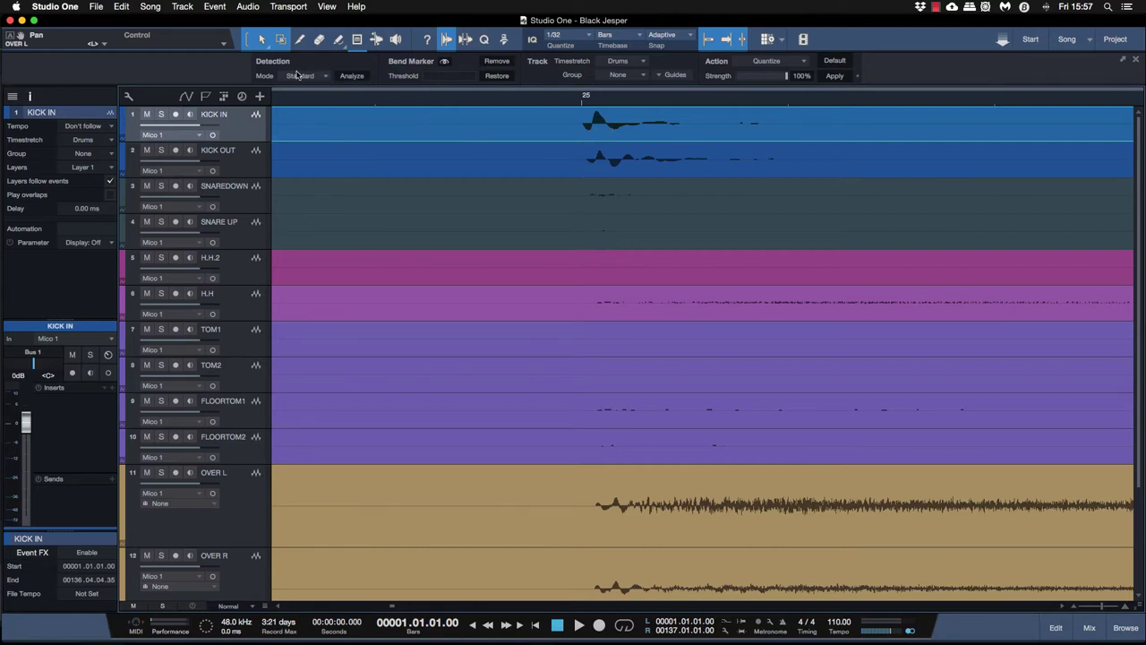
pyautogui.click(352, 75)
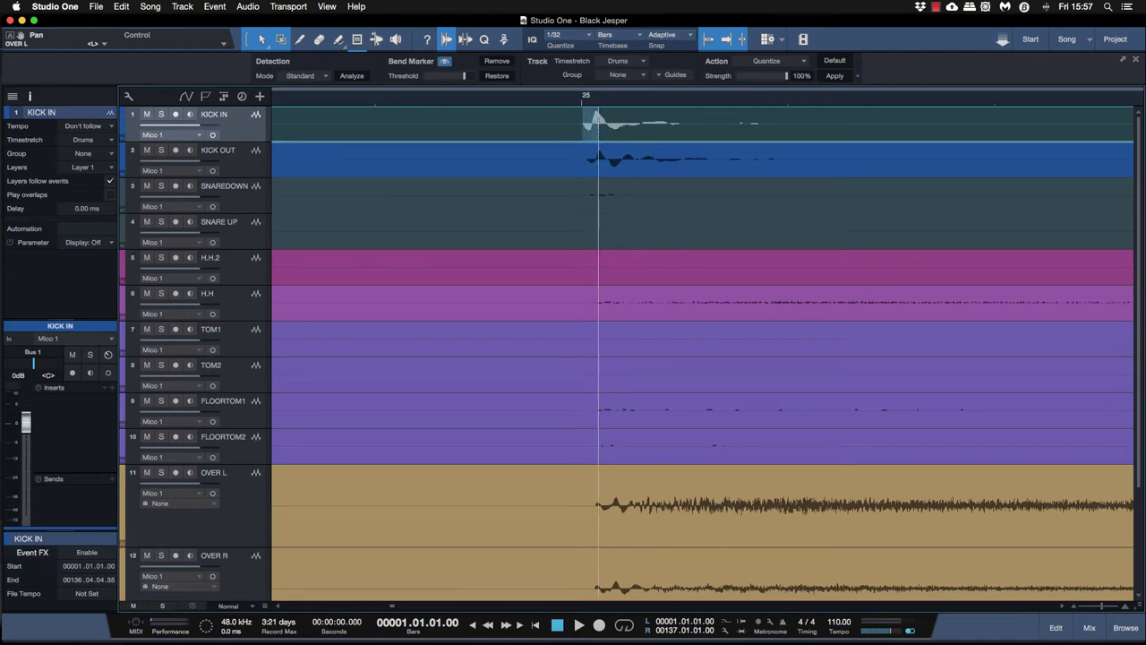
# Step: Solo the KICK IN track and play it from just before bar 25 to check its bend markers
pyautogui.press('w')
pyautogui.press('w')
pyautogui.press('w')
pyautogui.press('w')
pyautogui.press('w')
pyautogui.press('w')
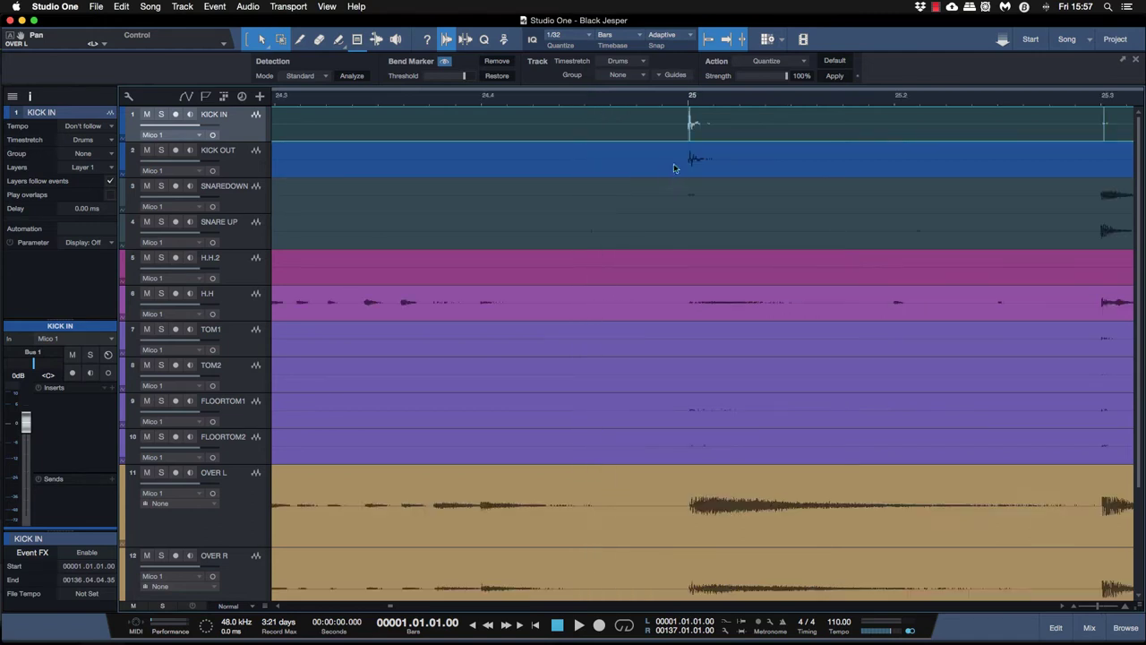
pyautogui.hscroll(3, 695, 156)
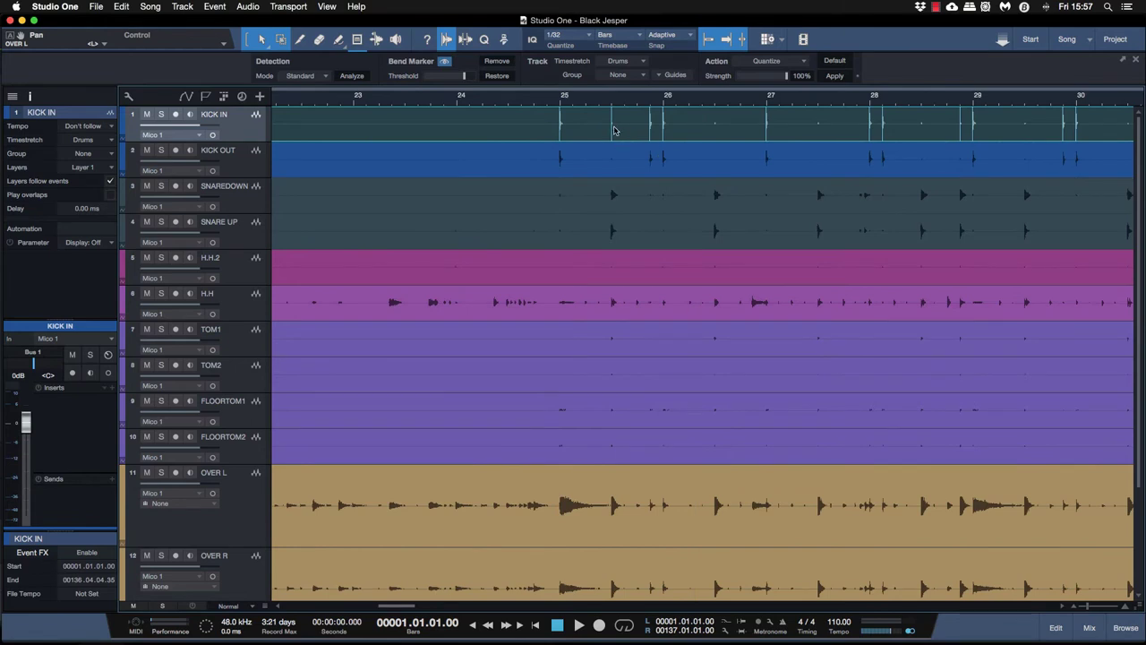
pyautogui.click(550, 101)
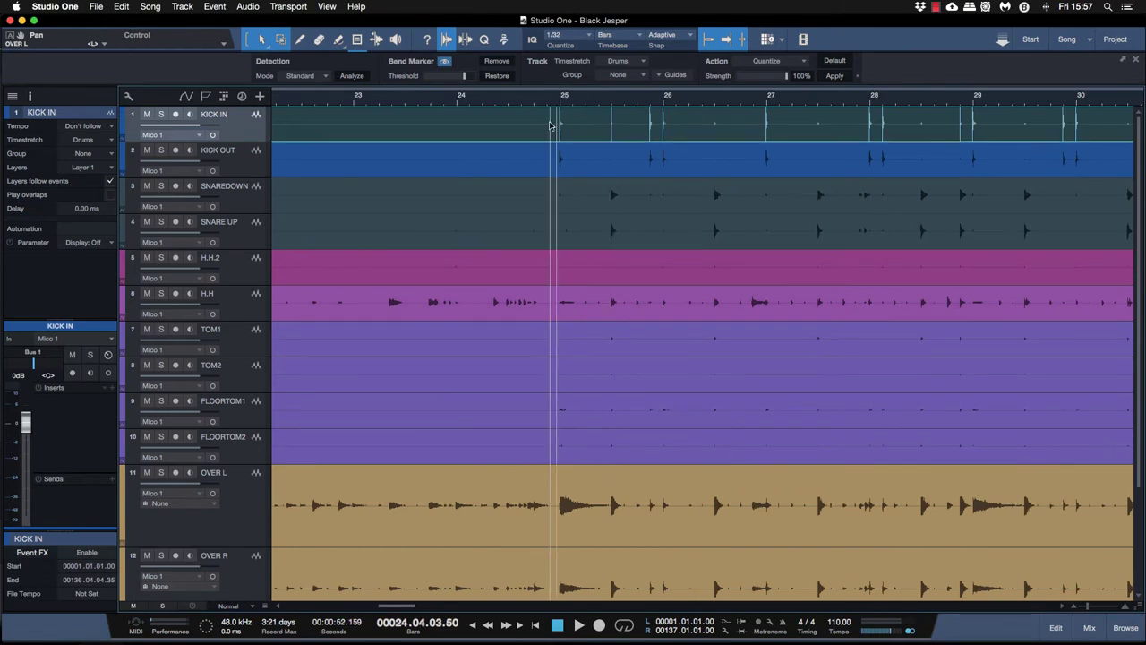
pyautogui.click(161, 114)
pyautogui.press('space')
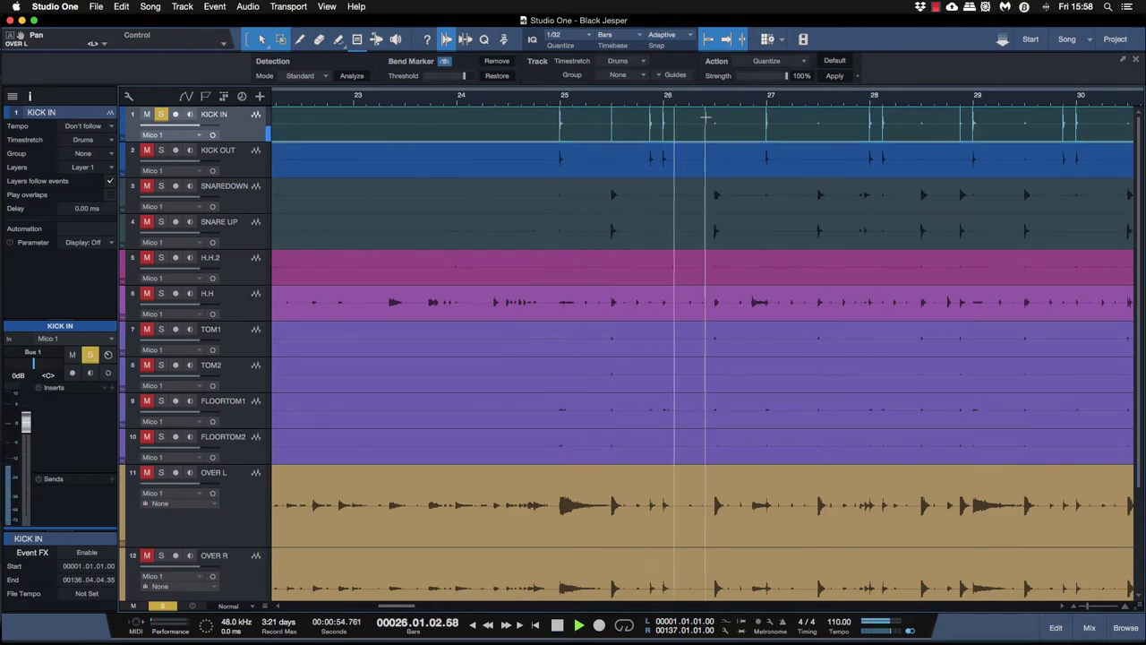
pyautogui.press('space')
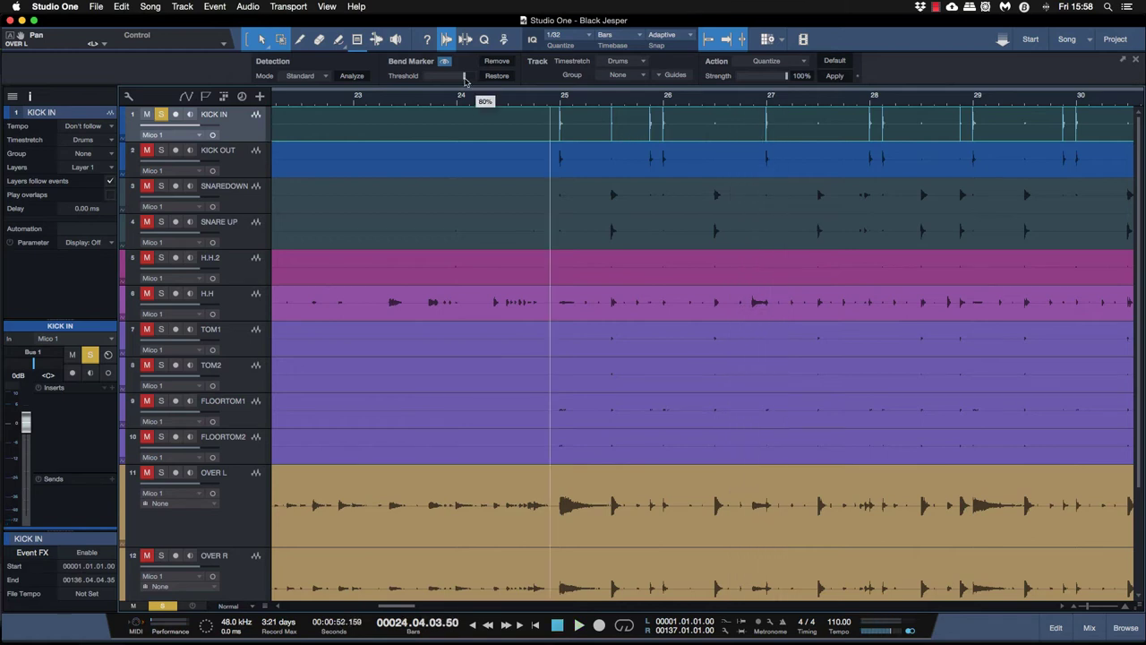
# Step: Lower the KICK IN bend marker threshold to drop the snare-bleed markers, and turn off the solo after a playback check
pyautogui.moveTo(458, 80); pyautogui.dragTo(449, 81)
pyautogui.press('space')
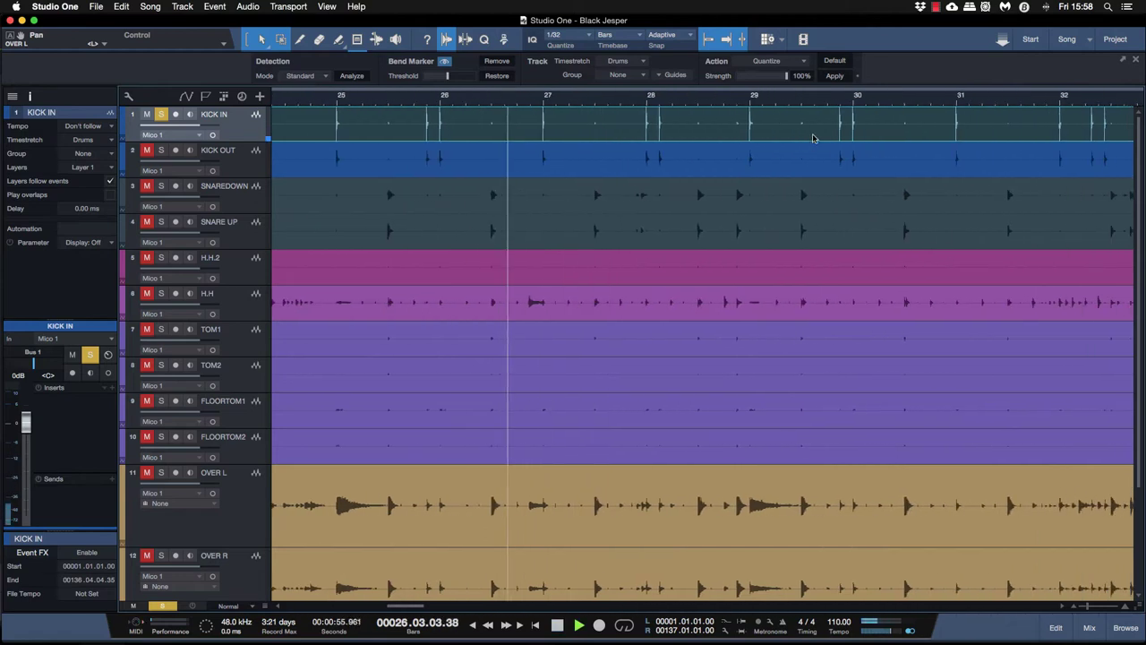
pyautogui.press('space')
pyautogui.scroll(-3, 222, 235)
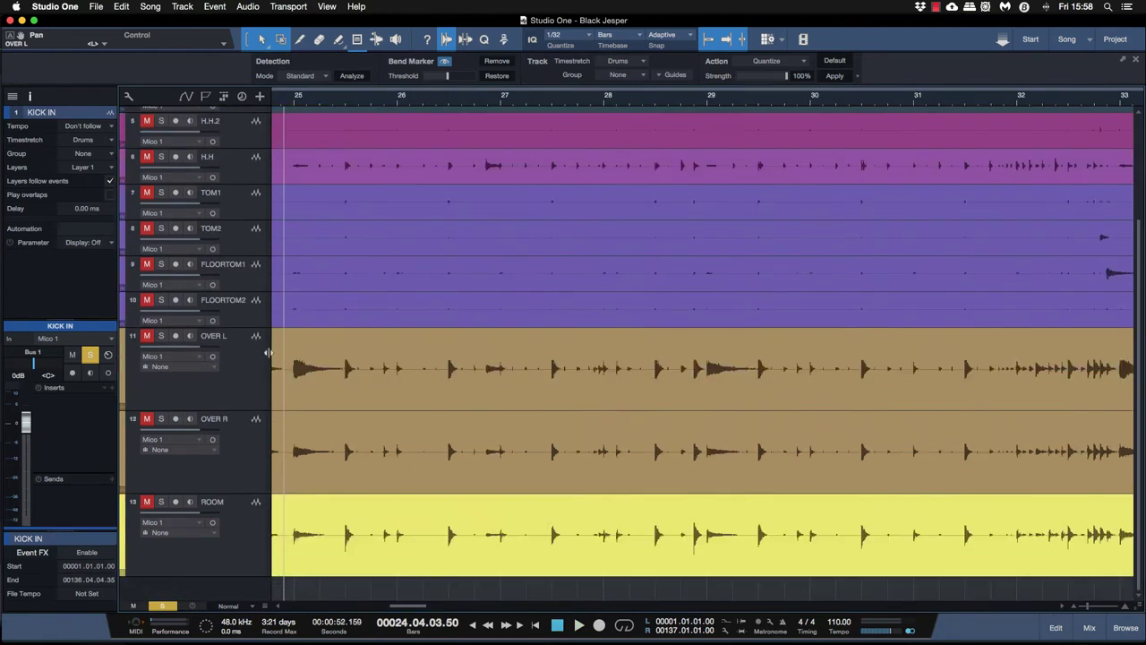
pyautogui.click(162, 605)
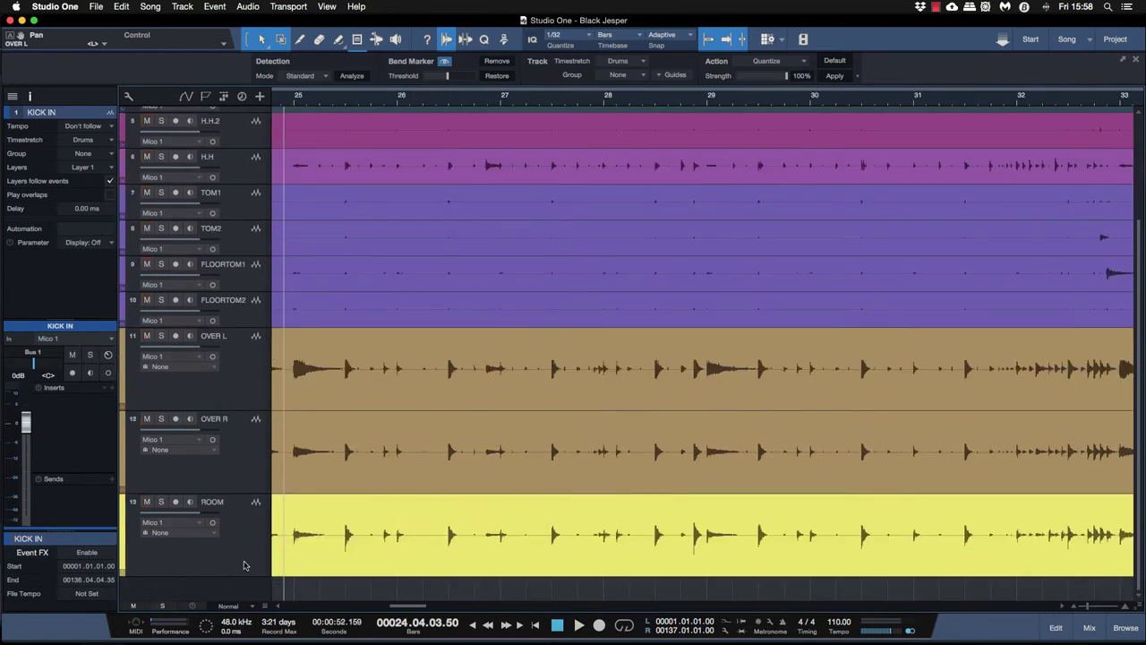
# Step: Group all drum tracks from KICK IN to ROOM and look through the group's guide track list
pyautogui.click(249, 564)
pyautogui.rightClick(245, 139)
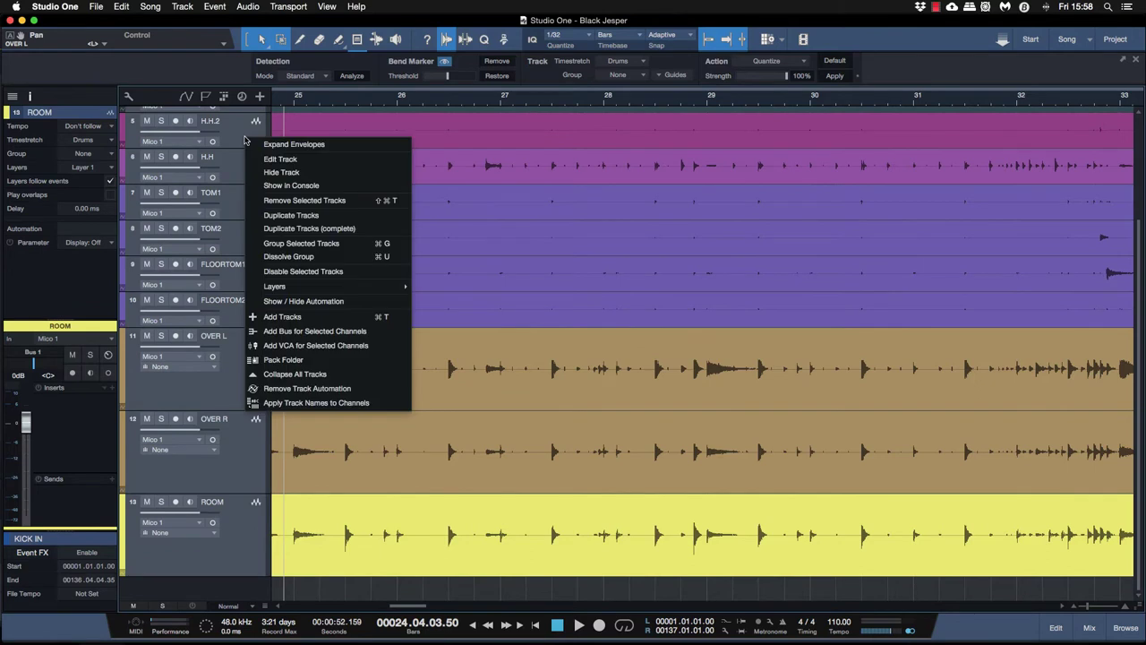
pyautogui.click(323, 244)
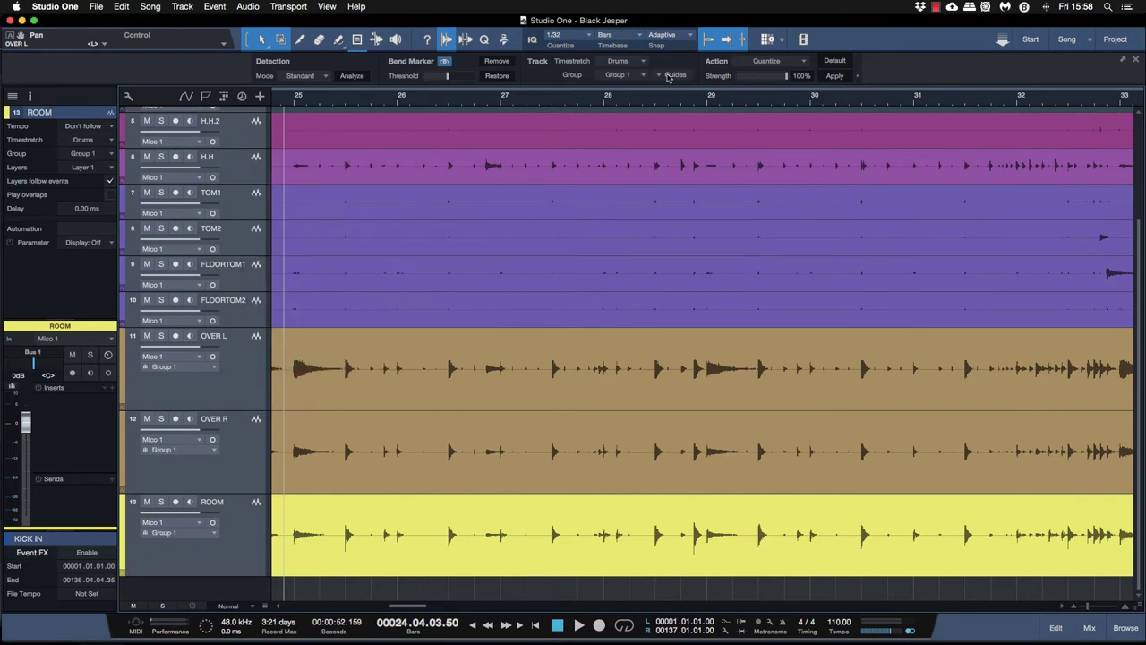
pyautogui.click(669, 75)
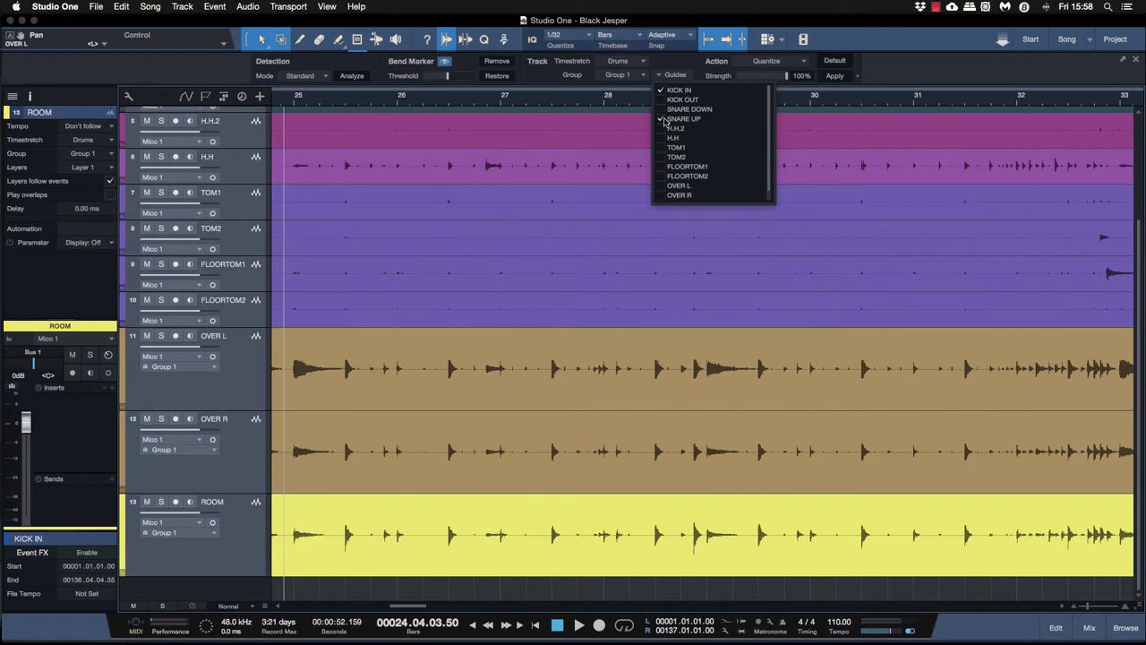
pyautogui.click(815, 101)
pyautogui.scroll(5, 685, 152)
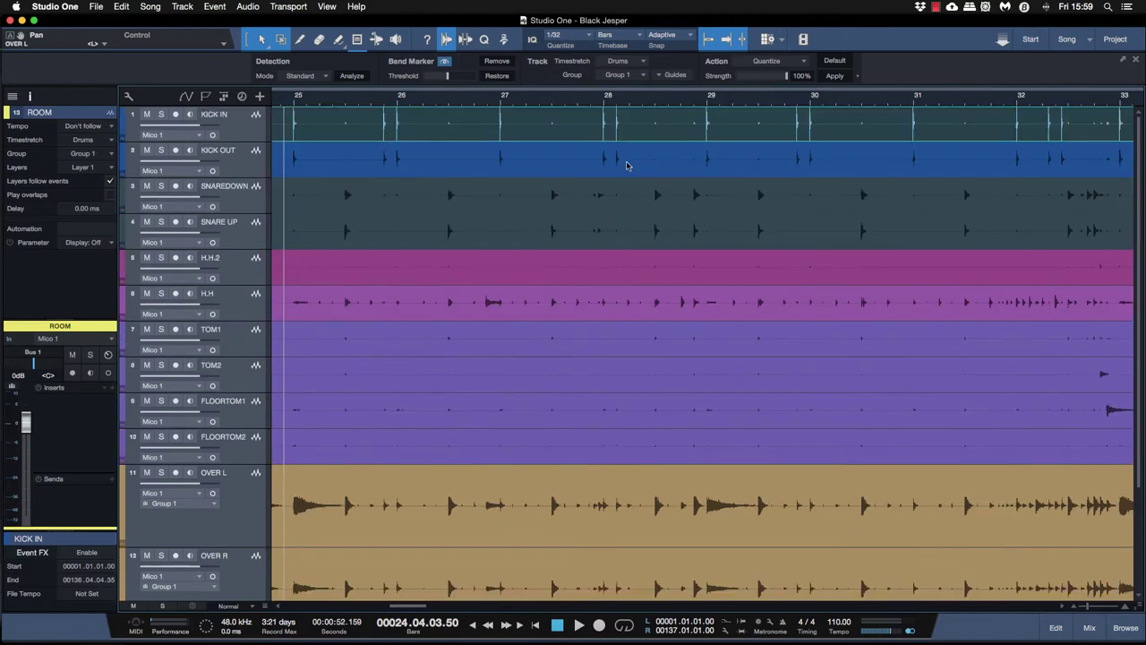
# Step: Analyze the SNARE UP event for transients in Standard detection mode and check its bend markers during playback from about bar 26
pyautogui.click(646, 243)
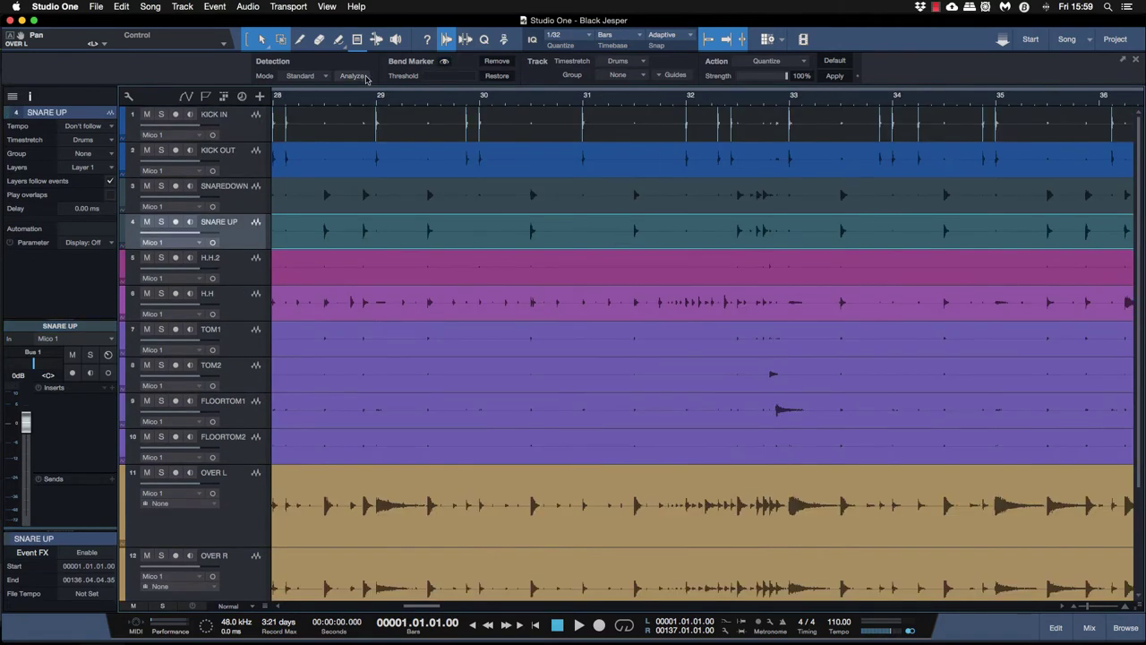
pyautogui.click(352, 76)
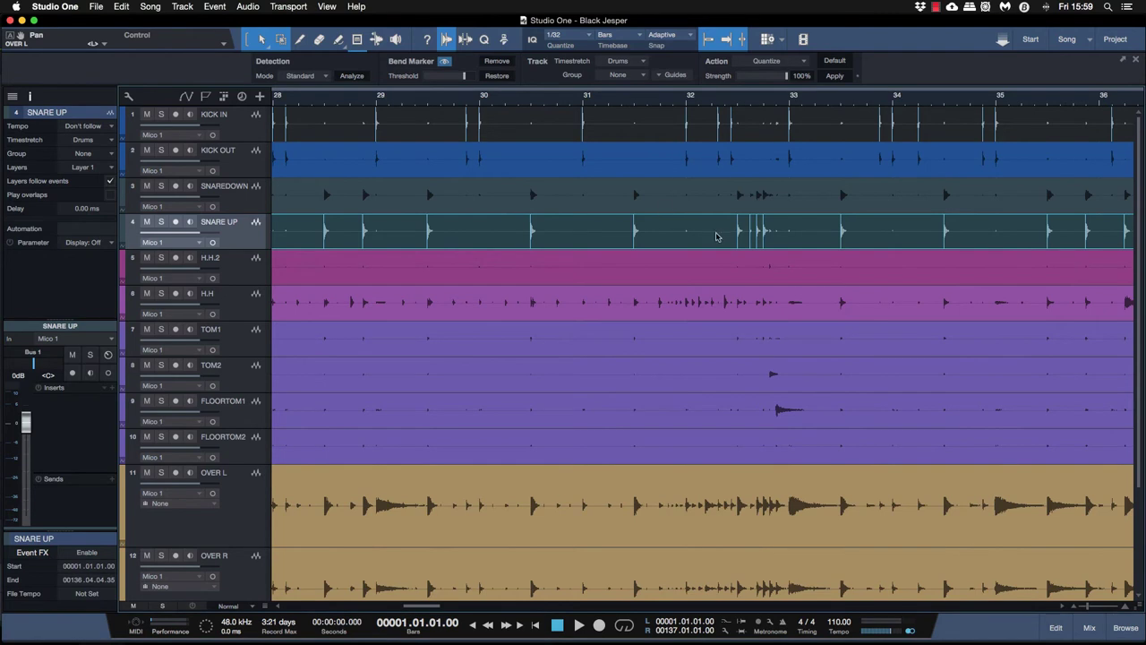
pyautogui.hscroll(-10, 717, 236)
pyautogui.hscroll(-1, 717, 236)
pyautogui.click(672, 101)
pyautogui.press('space')
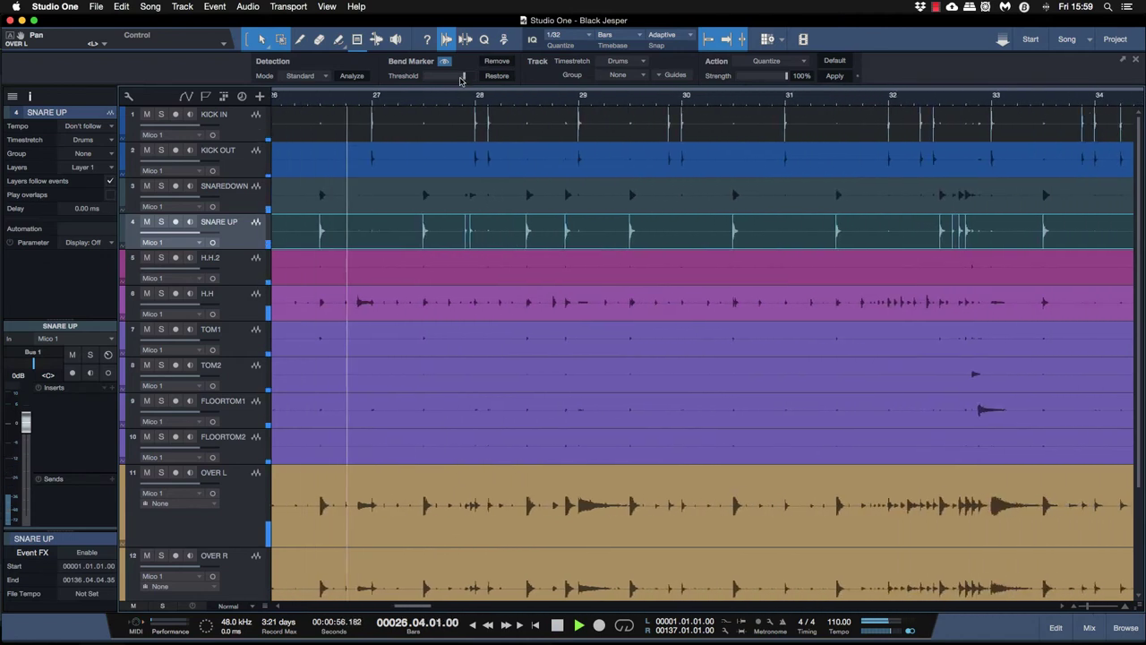
pyautogui.moveTo(464, 77)
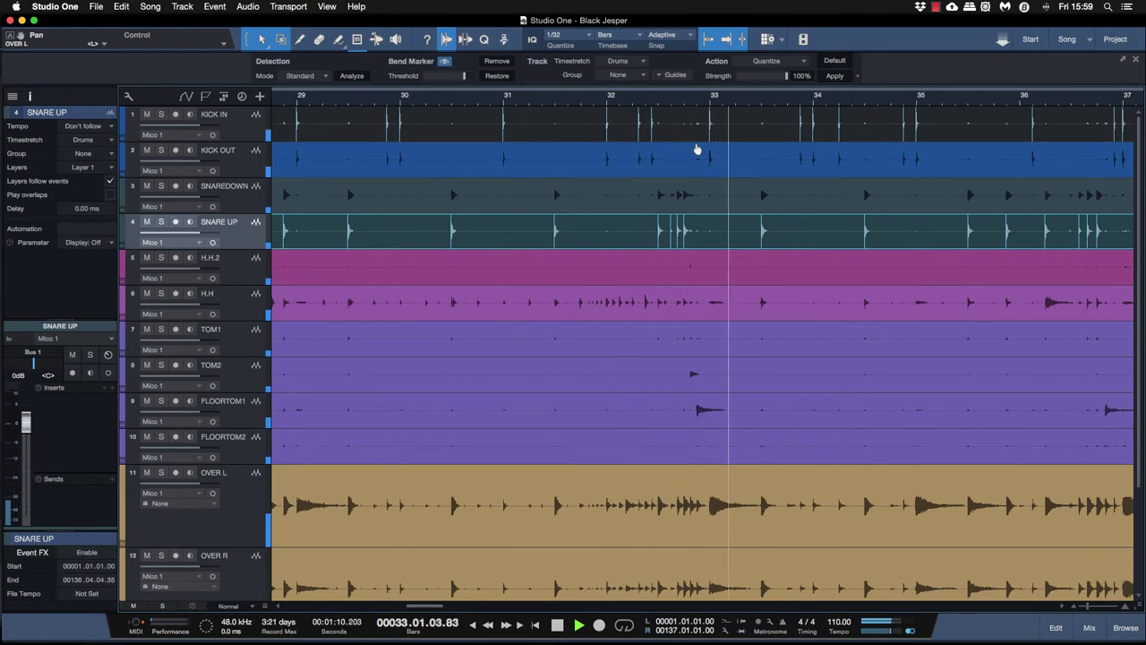
pyautogui.click(633, 96)
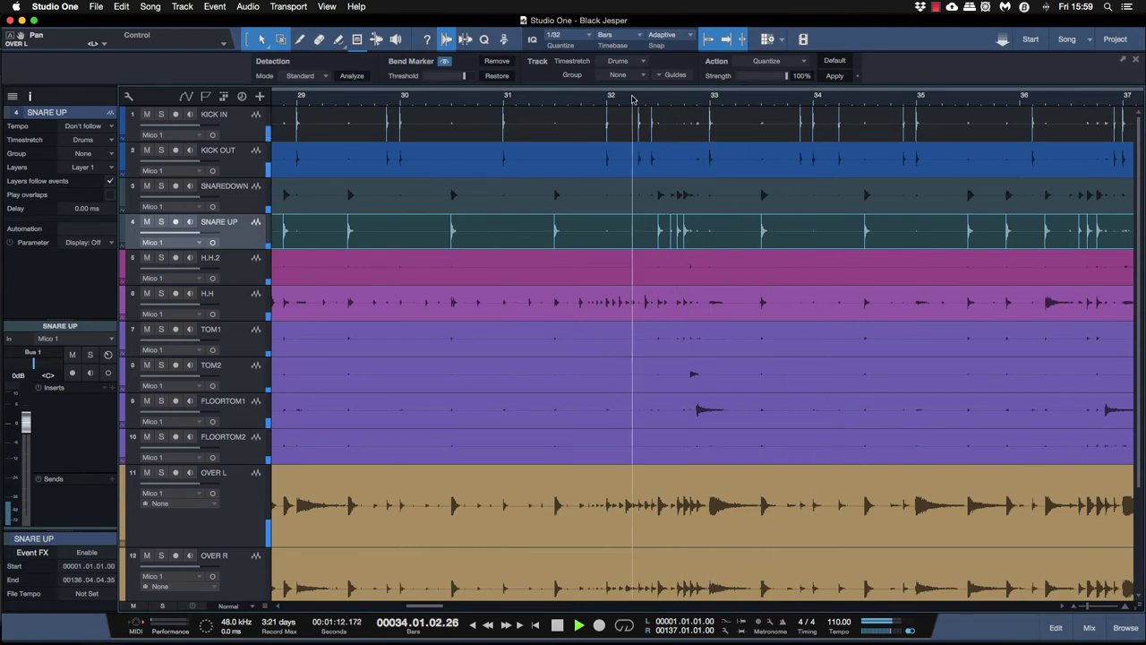
pyautogui.press('space')
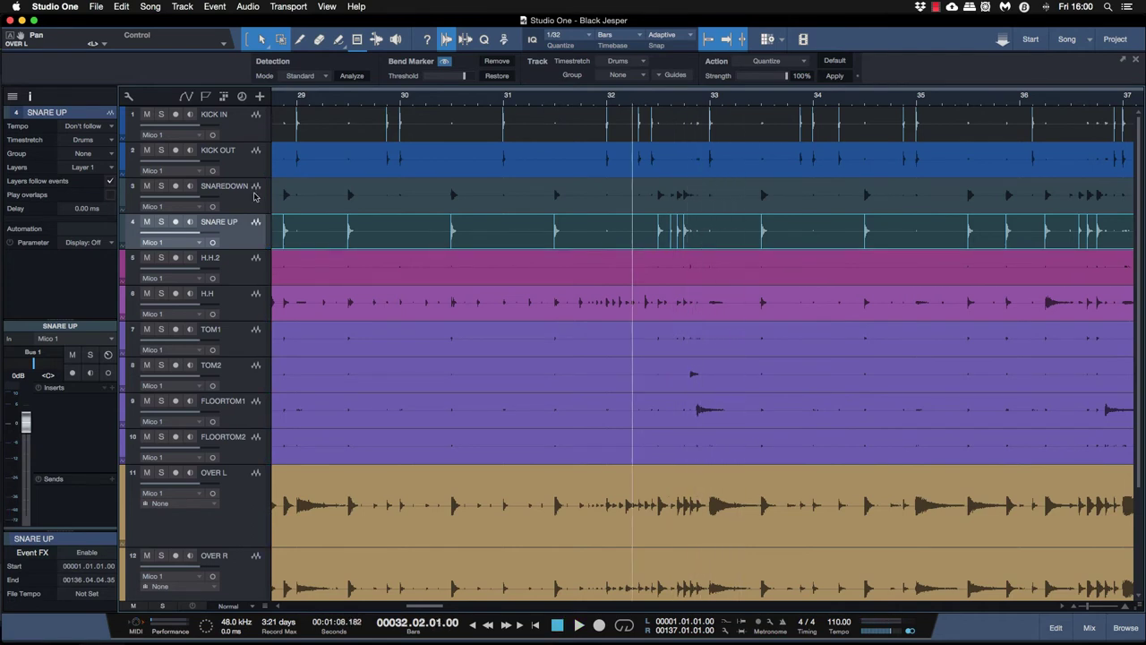
# Step: Select every track from KICK IN through ROOM and group them together again
pyautogui.click(238, 134)
pyautogui.scroll(-3, 248, 259)
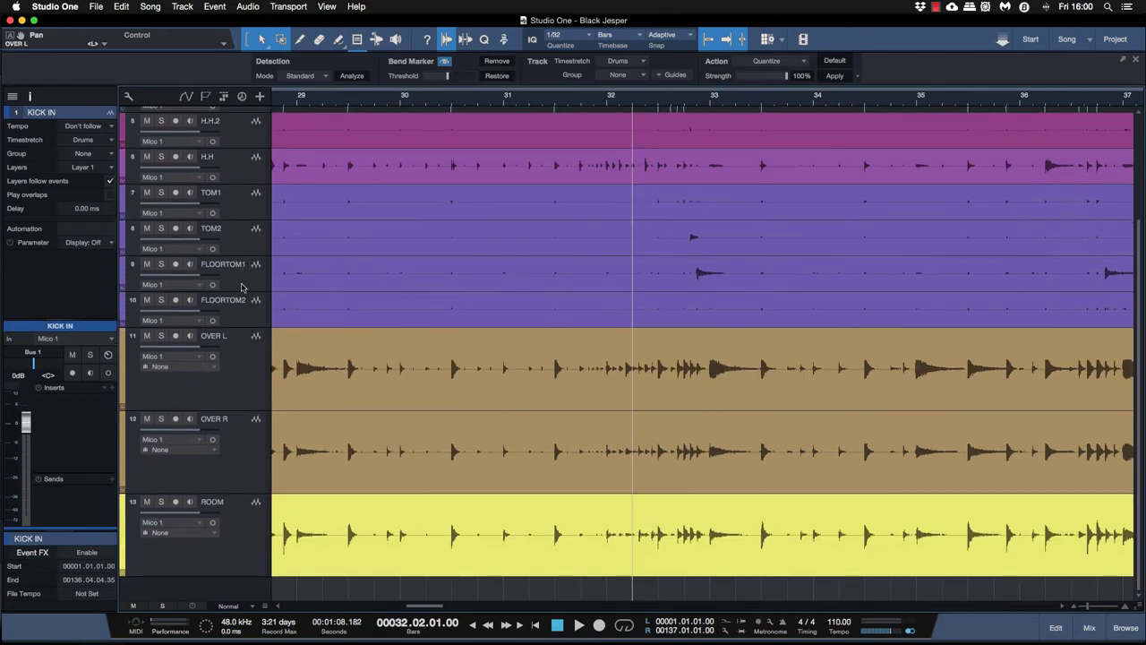
pyautogui.keyDown('shift'); pyautogui.click(241, 526); pyautogui.keyUp('shift')
pyautogui.rightClick(241, 526)
pyautogui.click(247, 528)
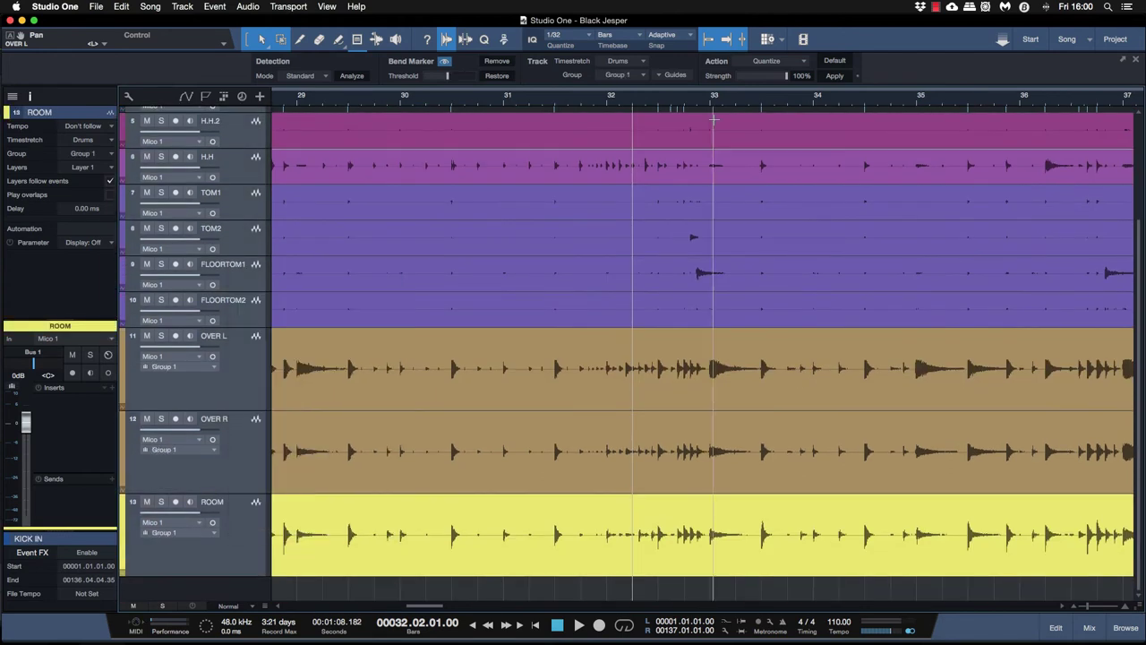
# Step: Review which tracks guide the group and which timestretch mode is set for it
pyautogui.click(675, 76)
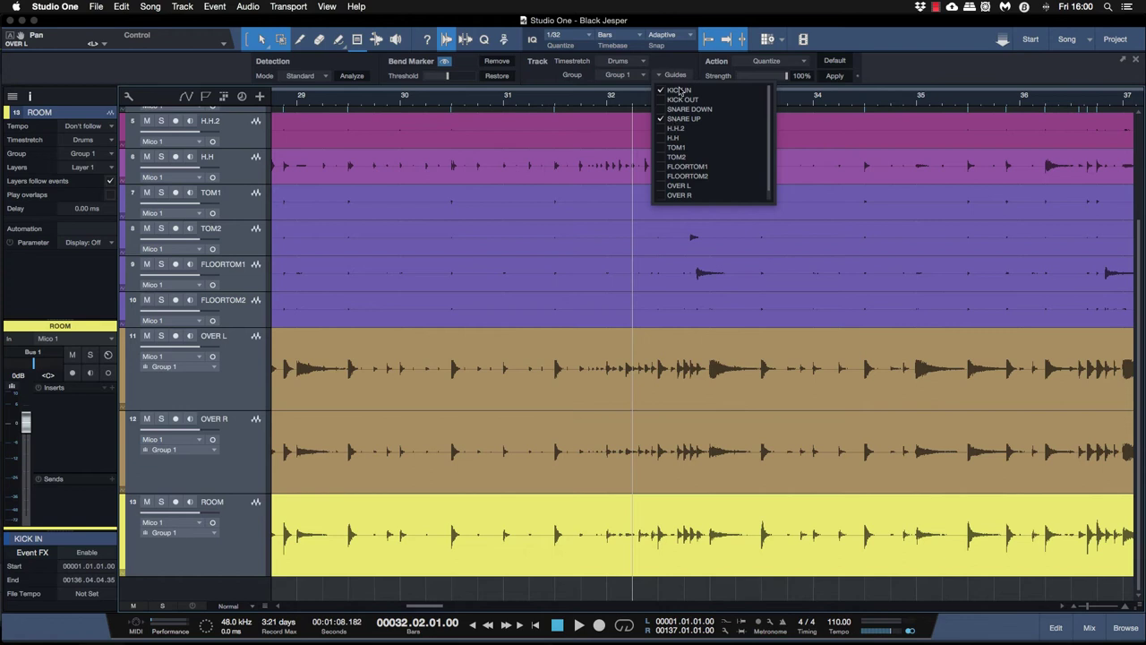
pyautogui.click(811, 101)
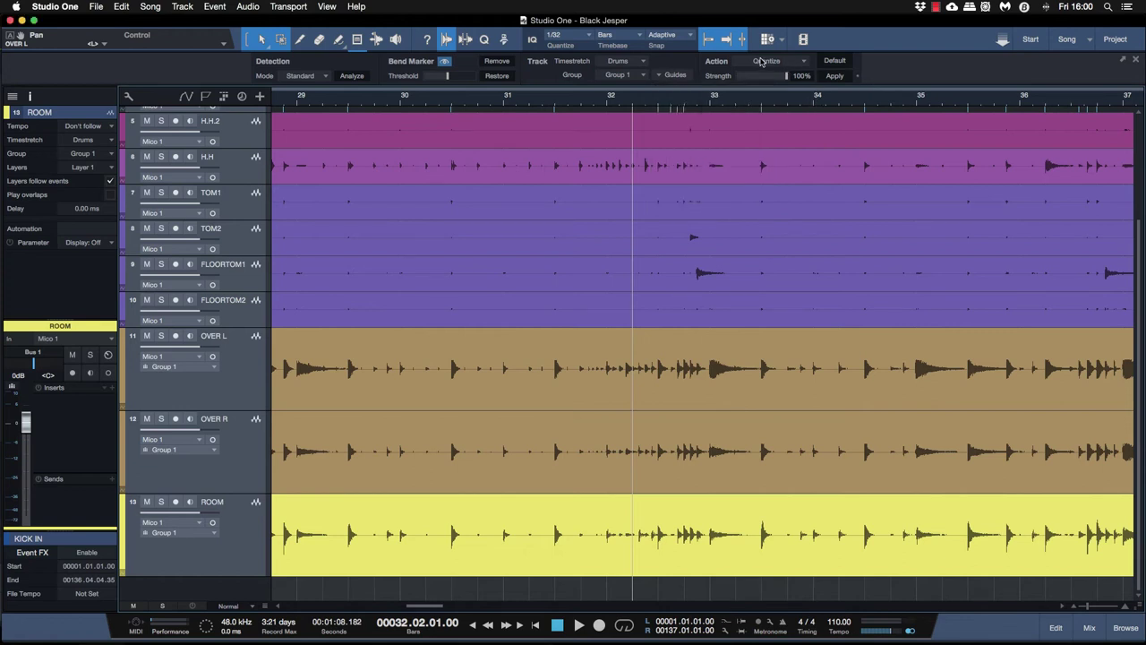
pyautogui.click(634, 61)
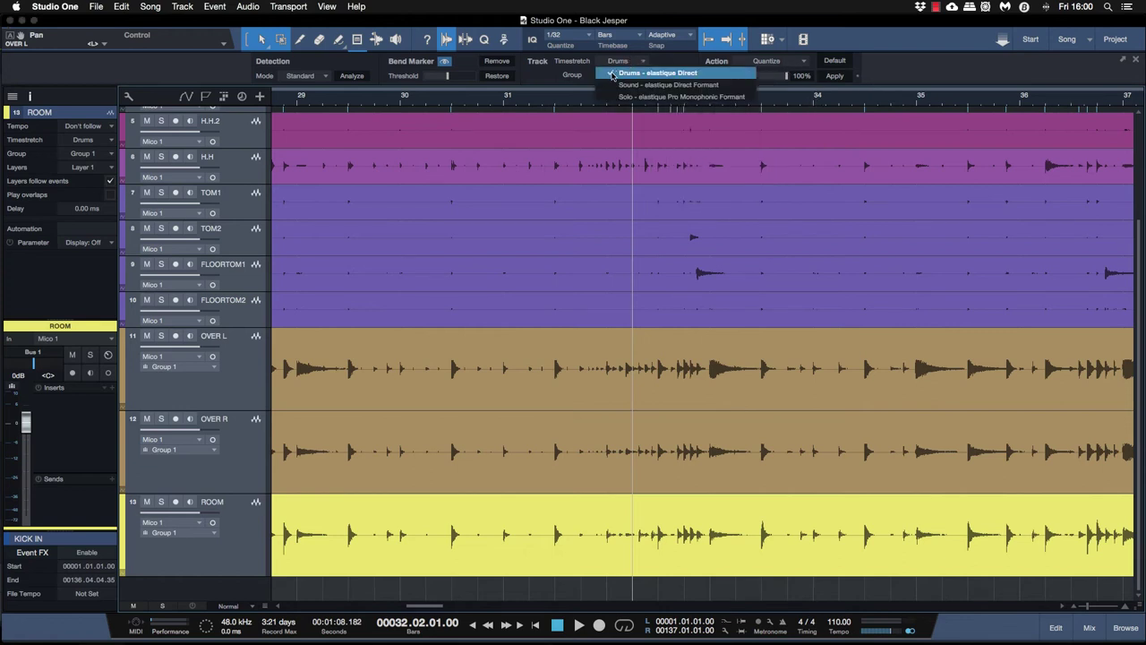
pyautogui.click(669, 66)
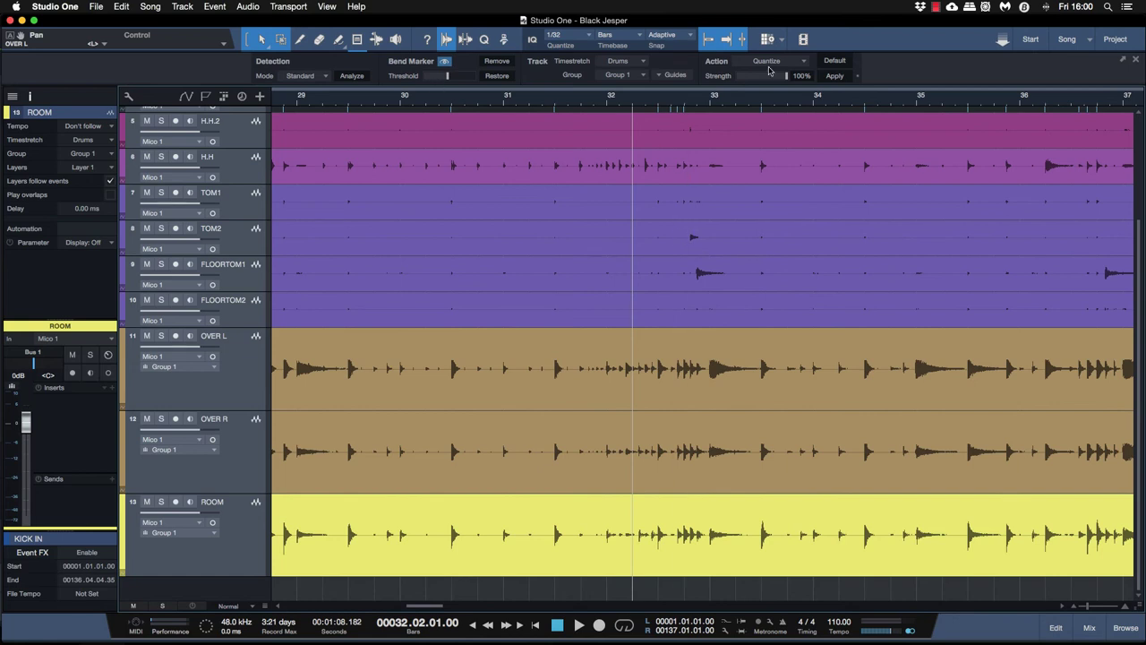
# Step: Apply the Quantize action at 100% strength on the 1/32 grid, extending it to every event in the song
pyautogui.click(834, 78)
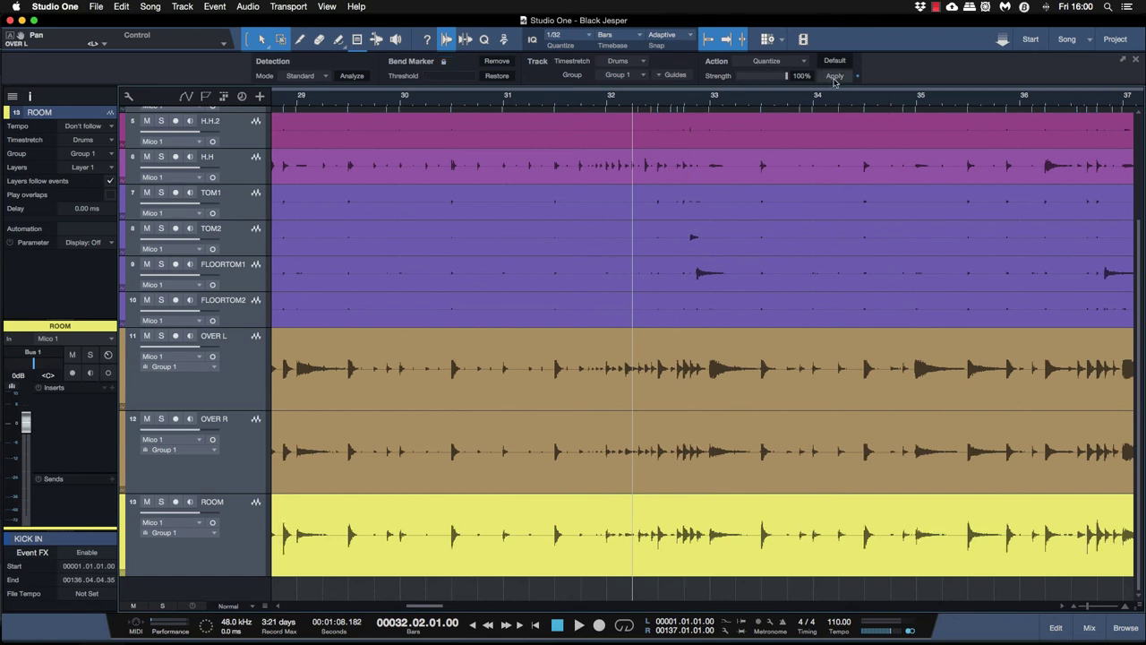
pyautogui.scroll(4, 814, 157)
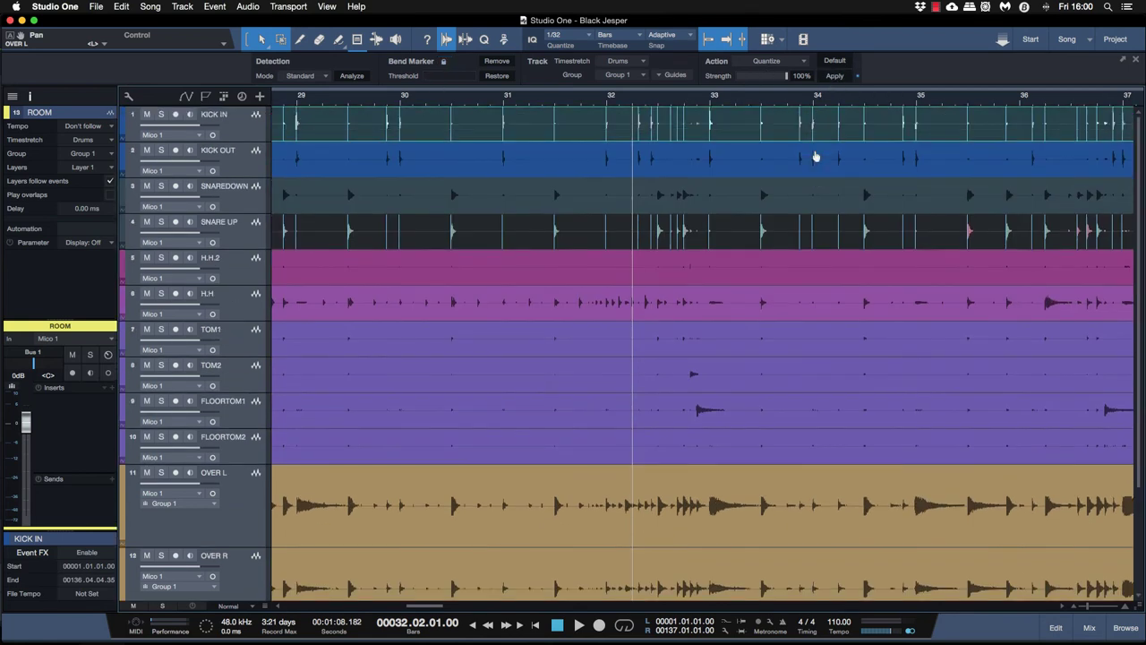
pyautogui.click(582, 36)
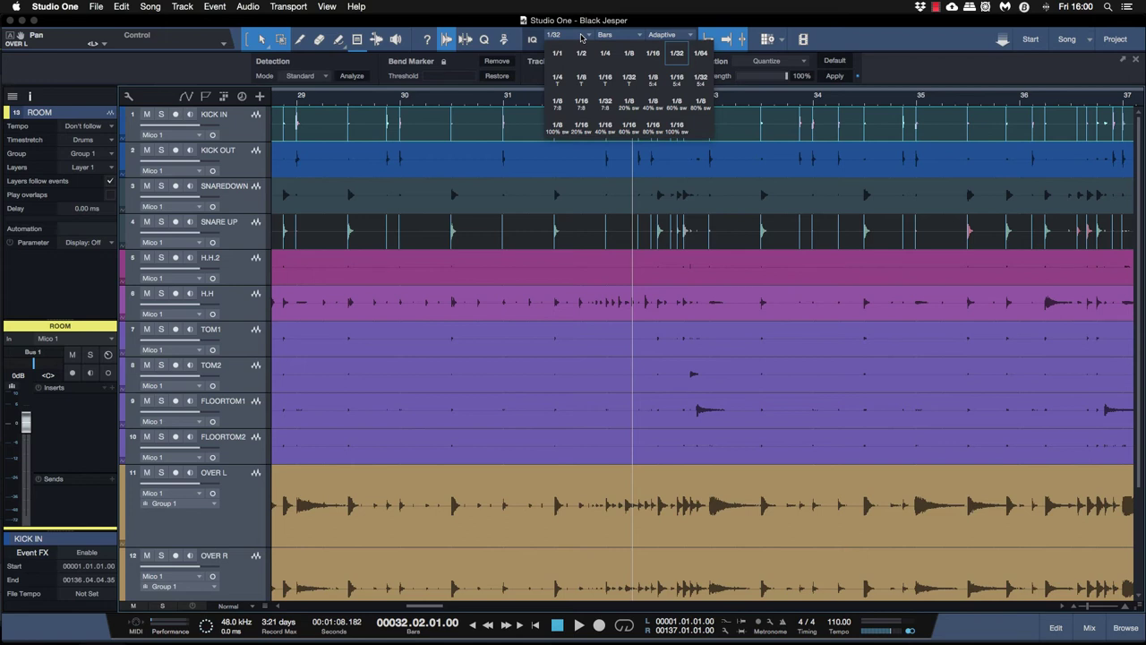
pyautogui.click(582, 38)
pyautogui.press('super+a')
pyautogui.hscroll(1, 782, 243)
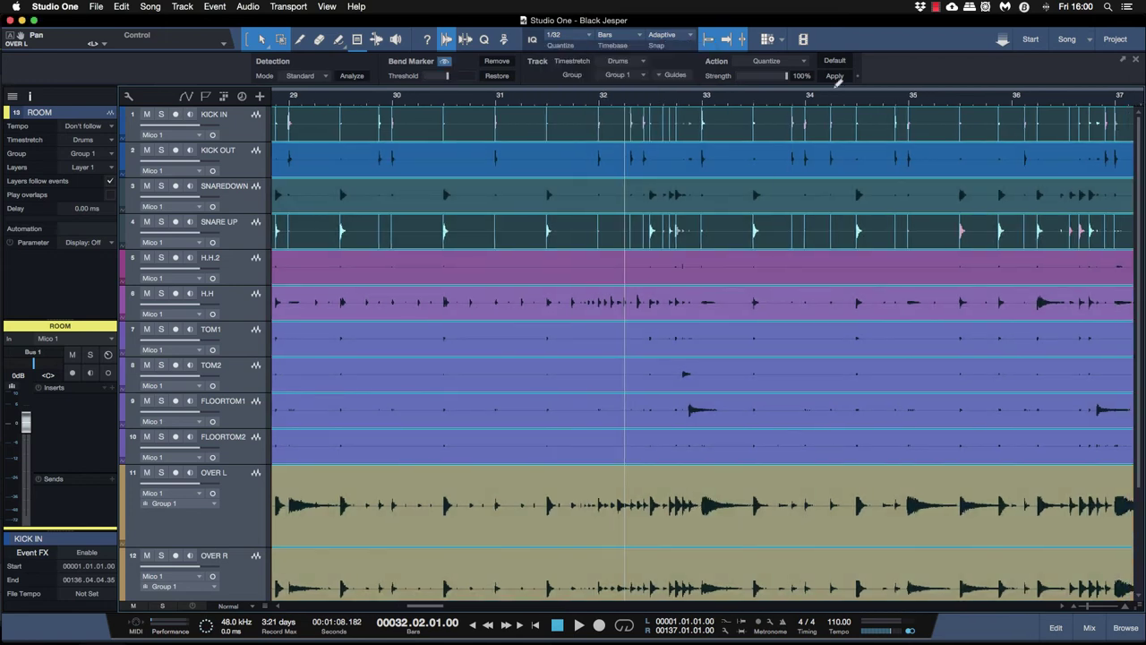
pyautogui.click(836, 77)
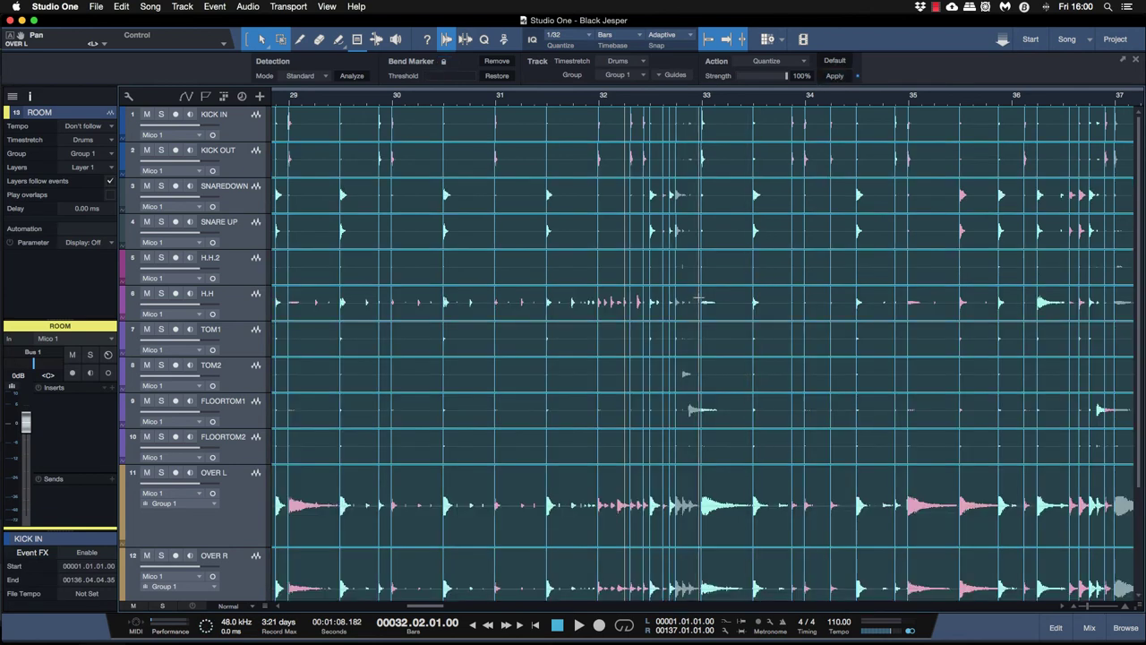
# Step: Play the quantized drums from just before bar 41 to about bar 47 to check the timing of the fill and groove
pyautogui.scroll(-3, 699, 297)
pyautogui.hscroll(6, 699, 297)
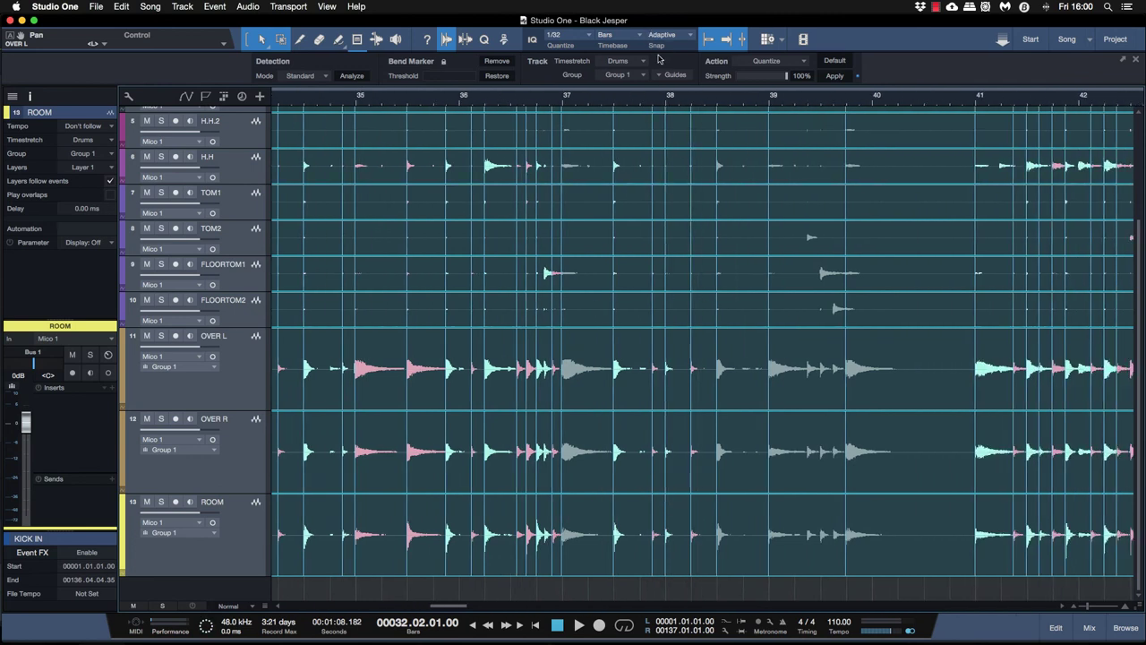
pyautogui.click(973, 101)
pyautogui.press('space')
pyautogui.hscroll(3, 912, 145)
pyautogui.press('space')
pyautogui.hscroll(1, 827, 176)
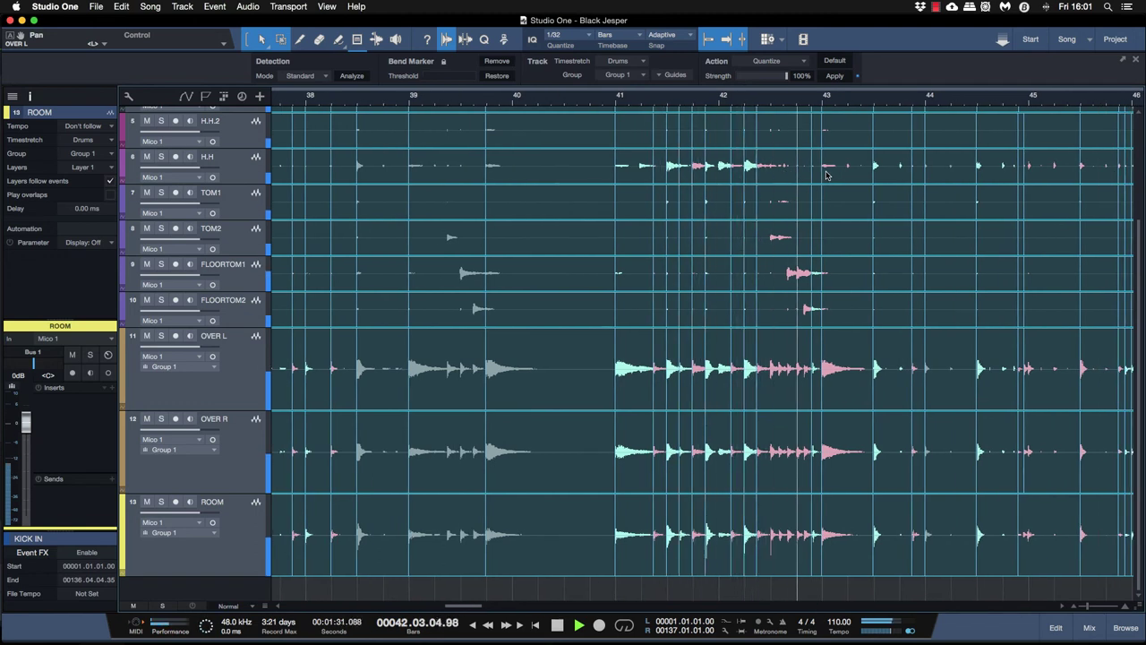
pyautogui.hscroll(3, 826, 175)
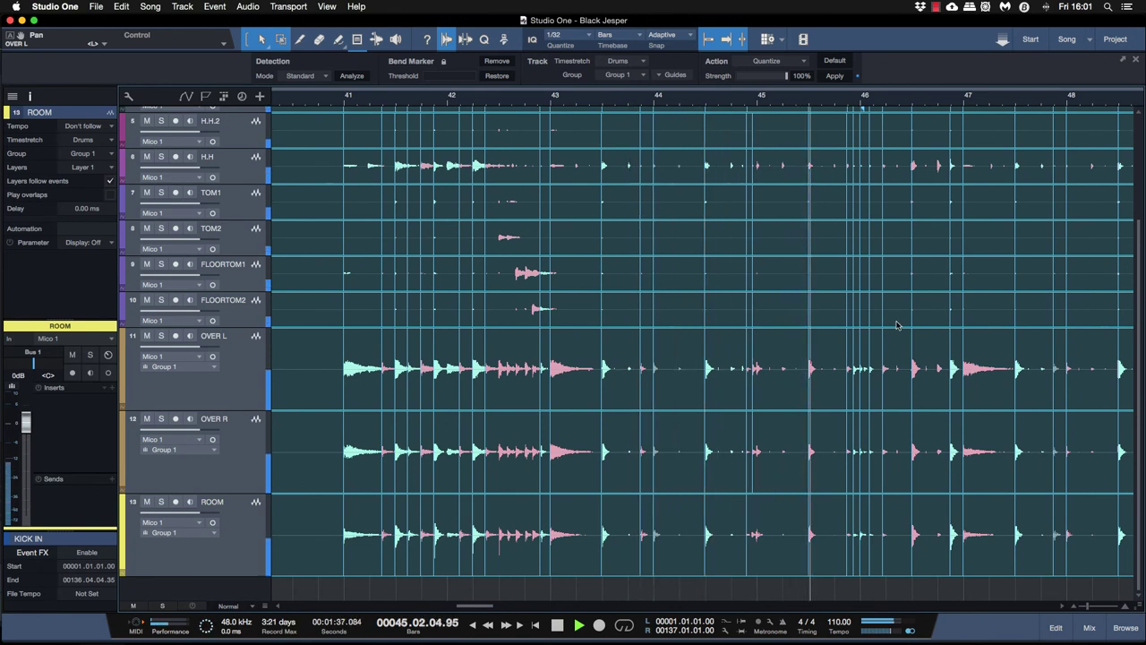
pyautogui.hscroll(3, 896, 322)
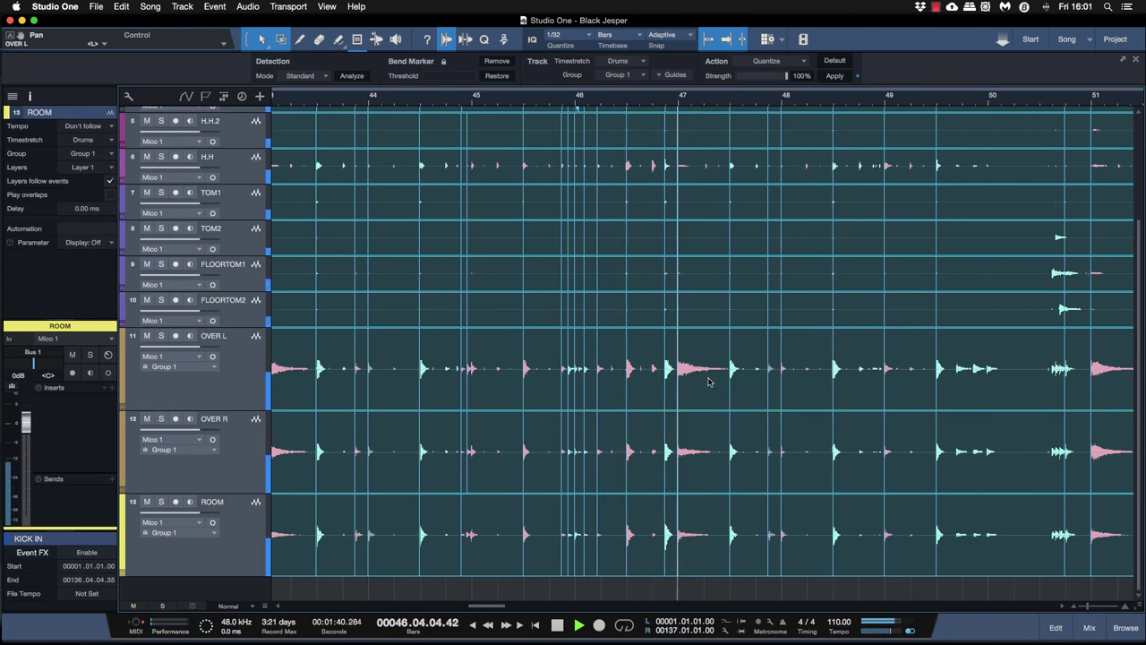
pyautogui.press('space')
# Step: Examine the bend markers around the tom fill in bar 42 at a closer zoom, comparing the overheads with the close-mic tracks
pyautogui.press('e')
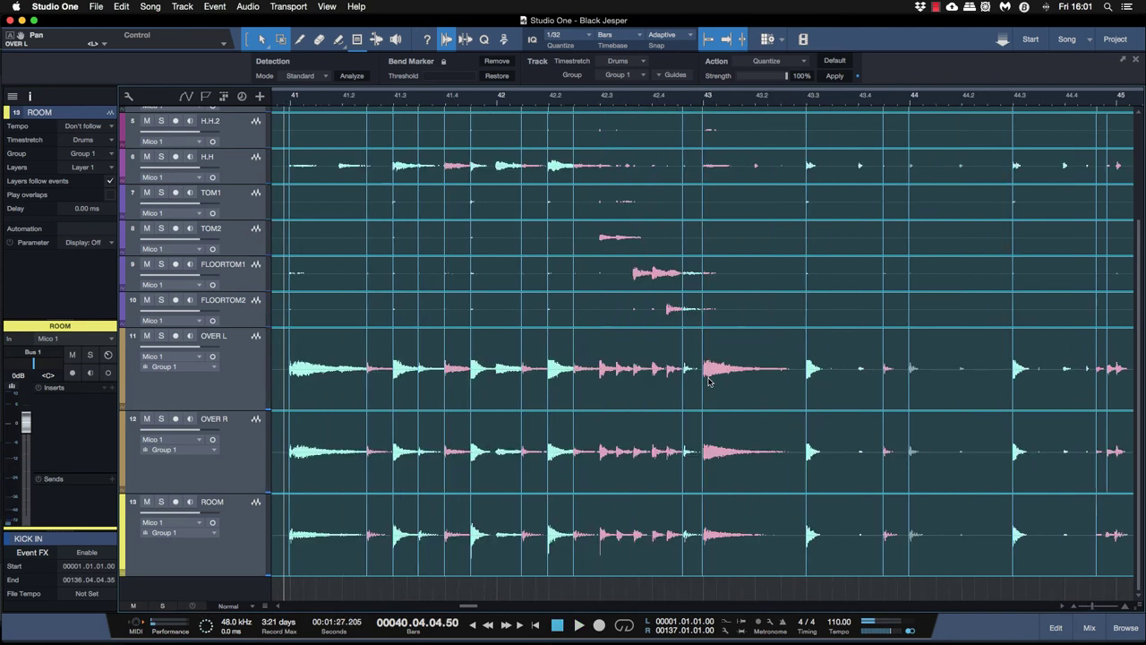
pyautogui.click(641, 388)
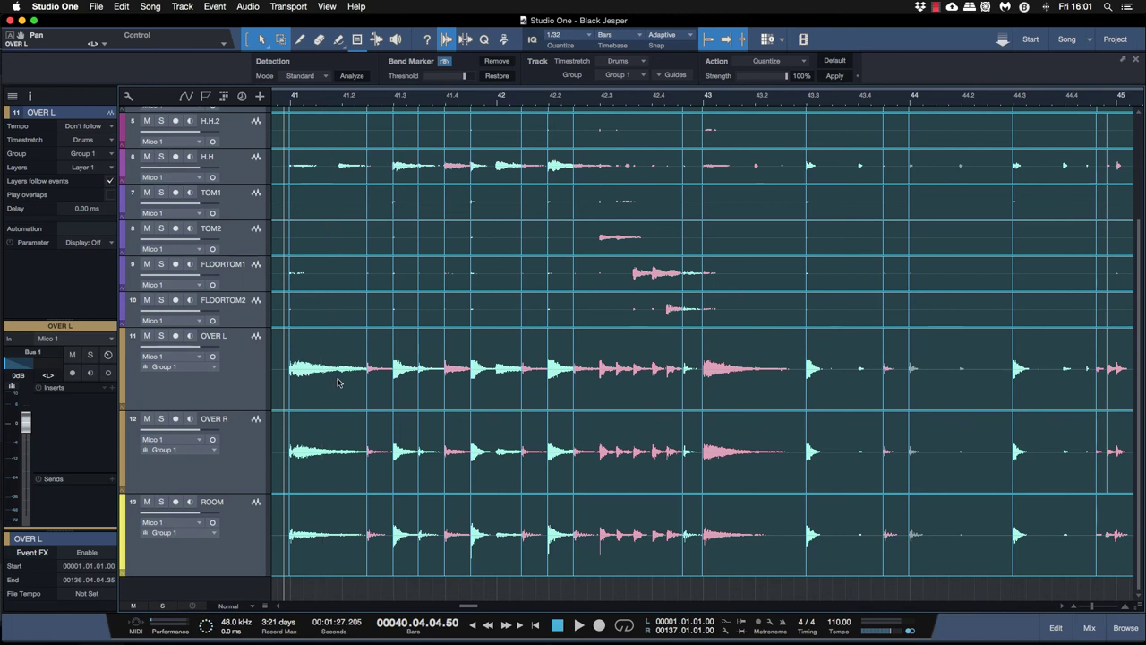
pyautogui.hscroll(5, 339, 382)
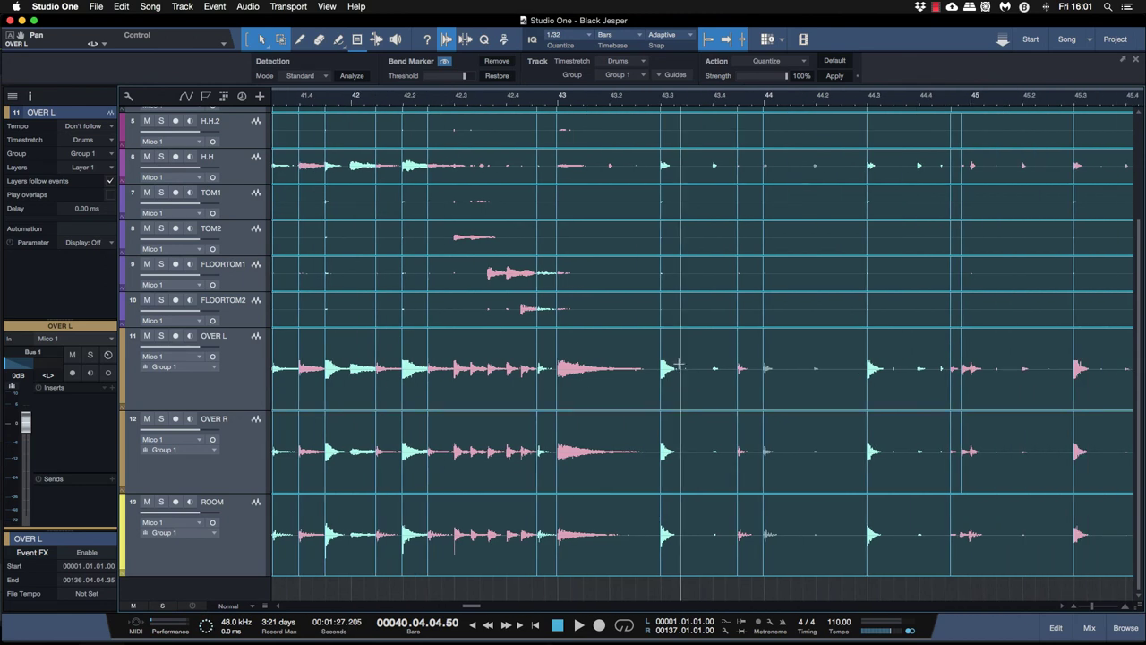
pyautogui.scroll(4, 692, 326)
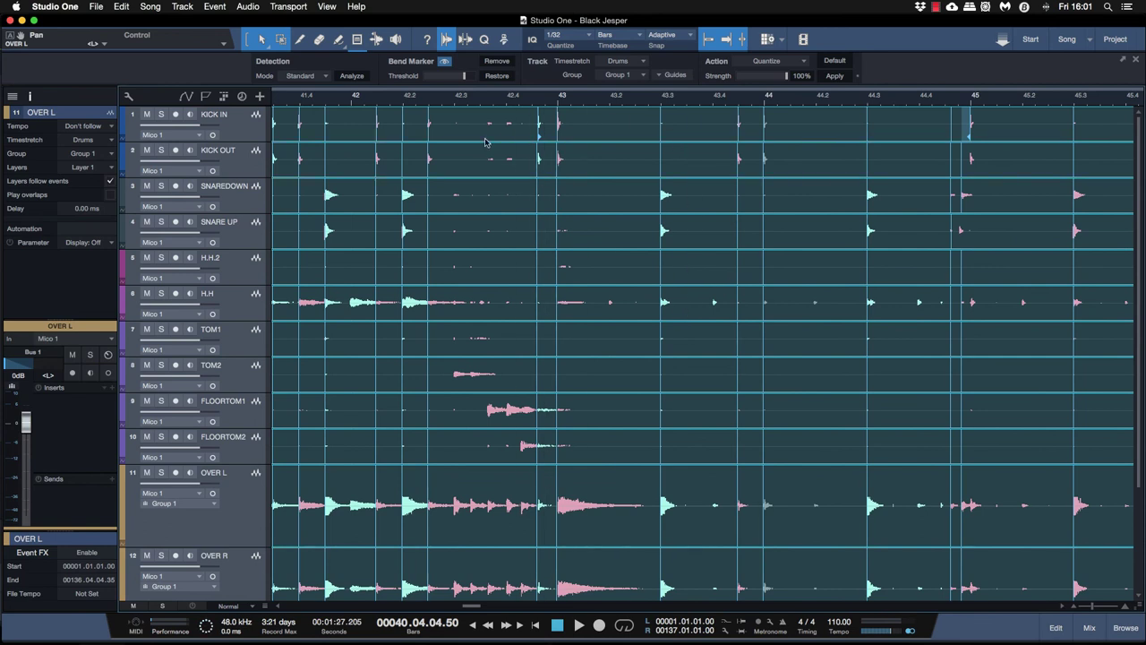
pyautogui.hscroll(-5, 487, 255)
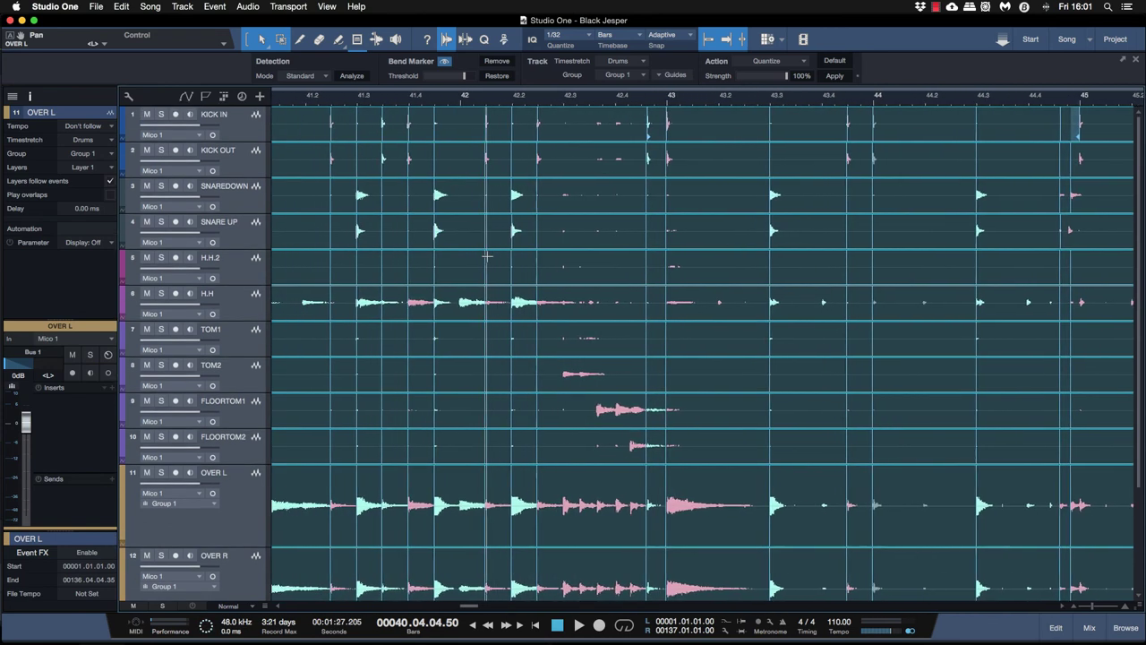